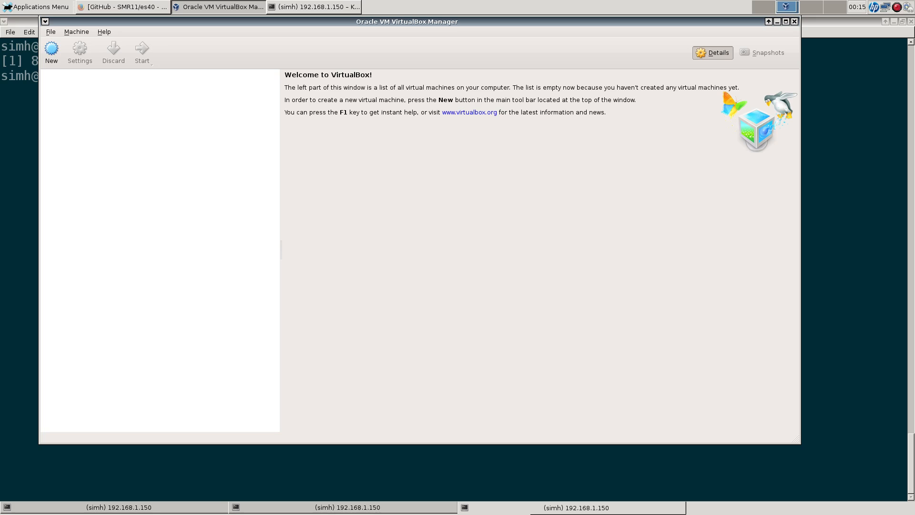
Step: Launch the New machine wizard from the empty VirtualBox Manager list
{"action": "left_click", "coordinate": [52, 50]}
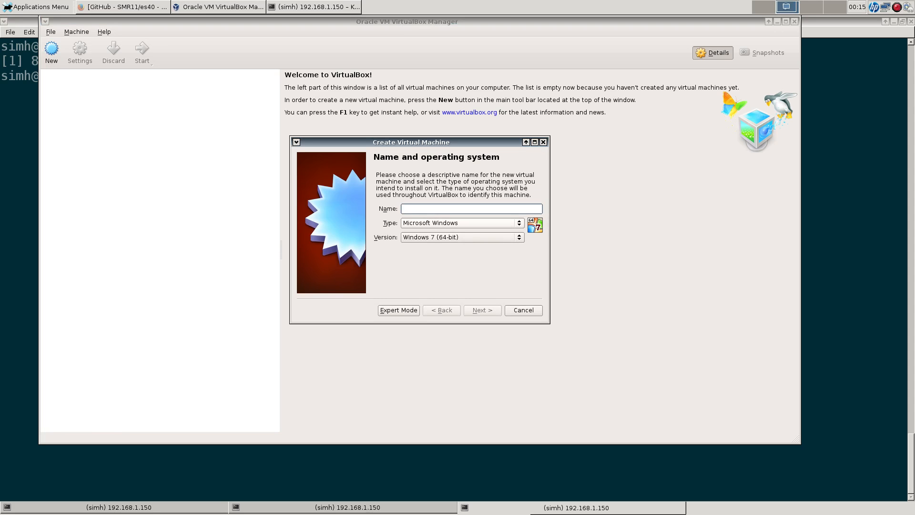
Step: Set type Linux, version Linux 2.6/3.x/4.x (64-bit), and name the VM Slackware_14_2_test
{"action": "left_click", "coordinate": [463, 223]}
{"action": "left_click", "coordinate": [458, 233]}
{"action": "left_click", "coordinate": [462, 237]}
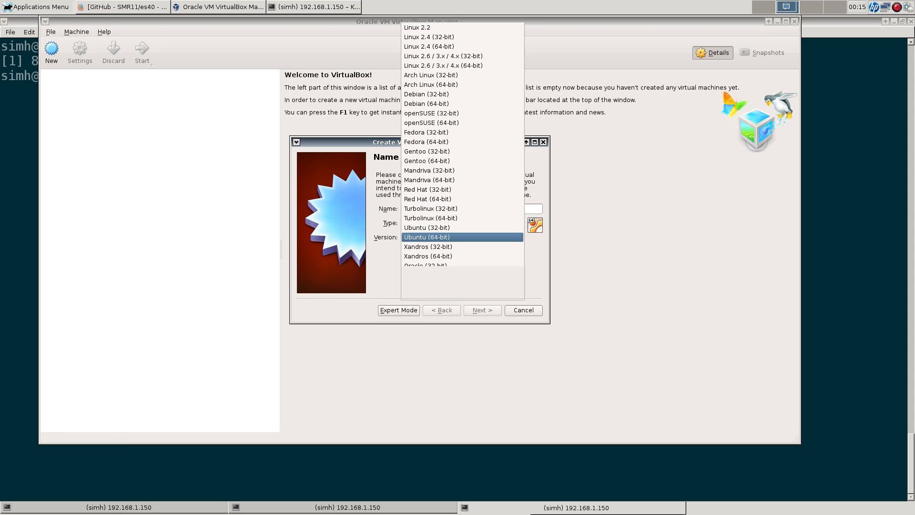
{"action": "left_click", "coordinate": [444, 66]}
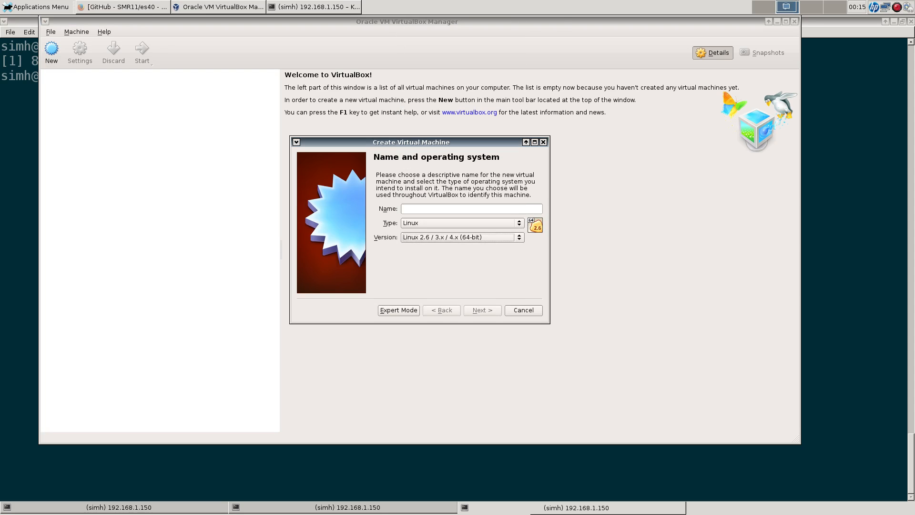
{"action": "left_click", "coordinate": [462, 208]}
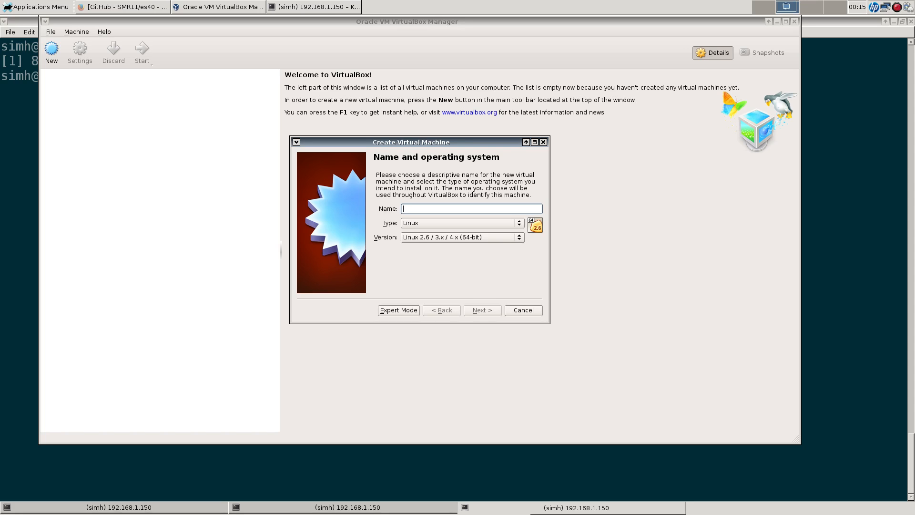
{"action": "type", "text": "Slackware_14_2_test"}
{"action": "key", "text": "Return"}
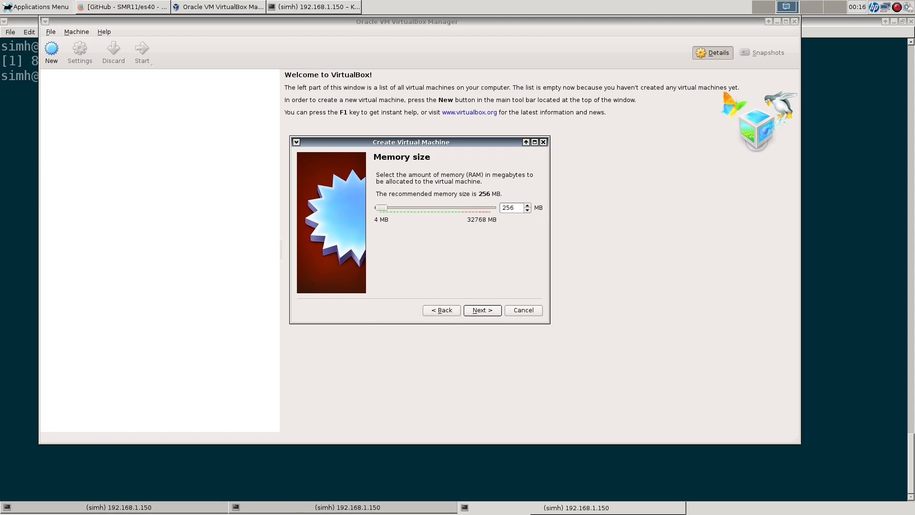
Step: Give the VM 4096 MB RAM and a new dynamically allocated 28 GB VDI disk
{"action": "type", "text": "4096"}
{"action": "key", "text": "Return"}
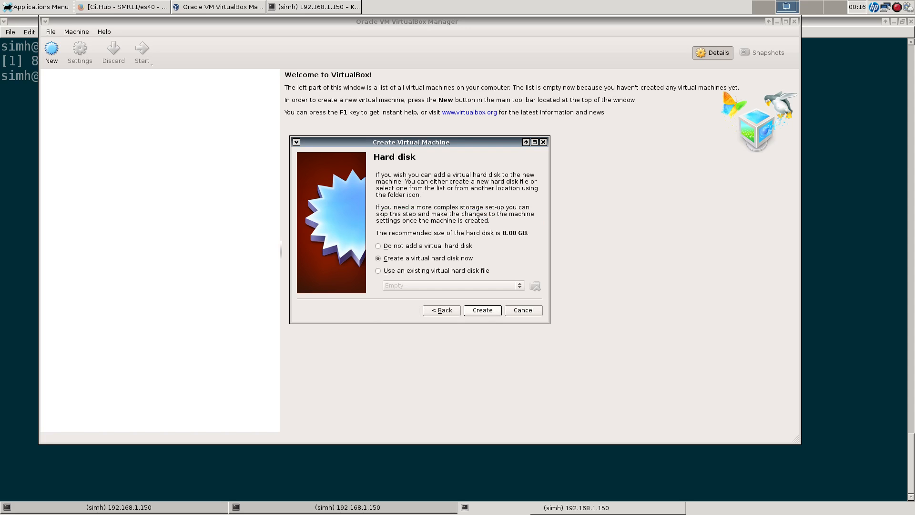
{"action": "key", "text": "Return"}
{"action": "key", "text": "Return"}
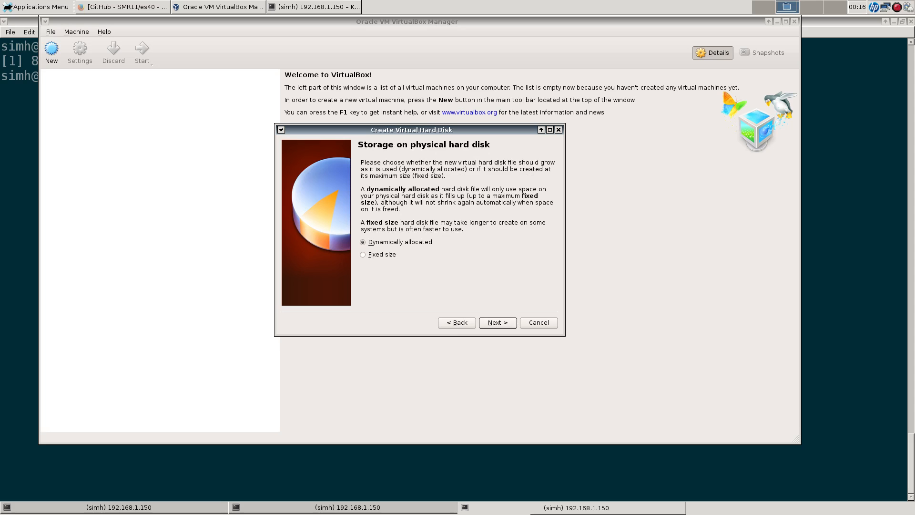
{"action": "key", "text": "Return"}
{"action": "left_click", "coordinate": [531, 234]}
{"action": "type", "text": "28.00 GB"}
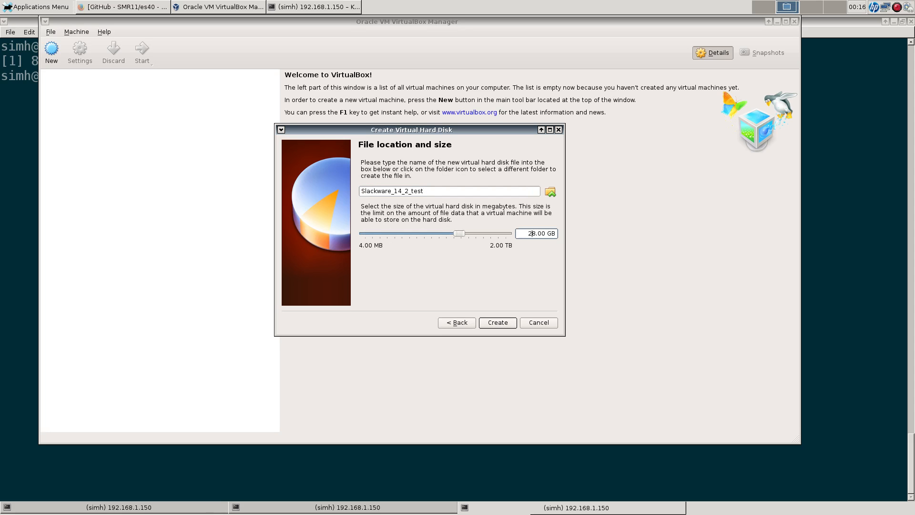
{"action": "key", "text": "Return"}
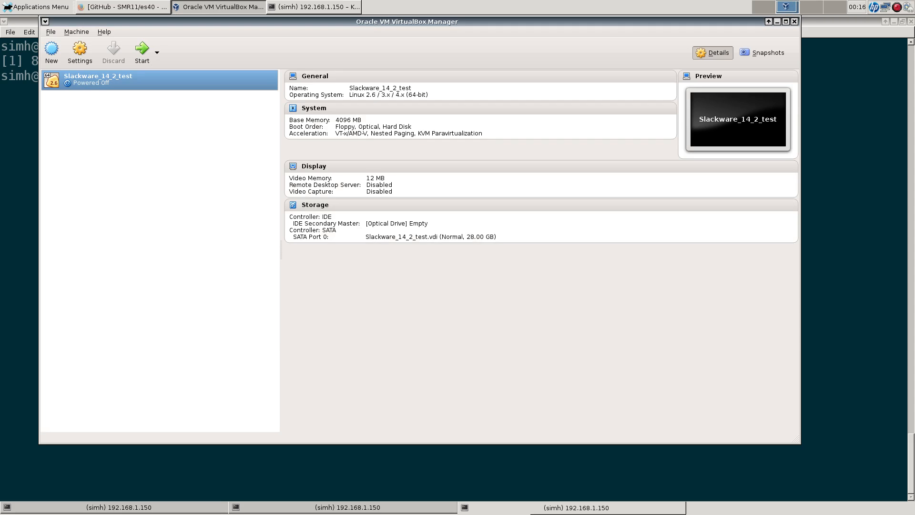
Step: In the VM's system settings, set the processor count to 4
{"action": "left_click", "coordinate": [79, 53]}
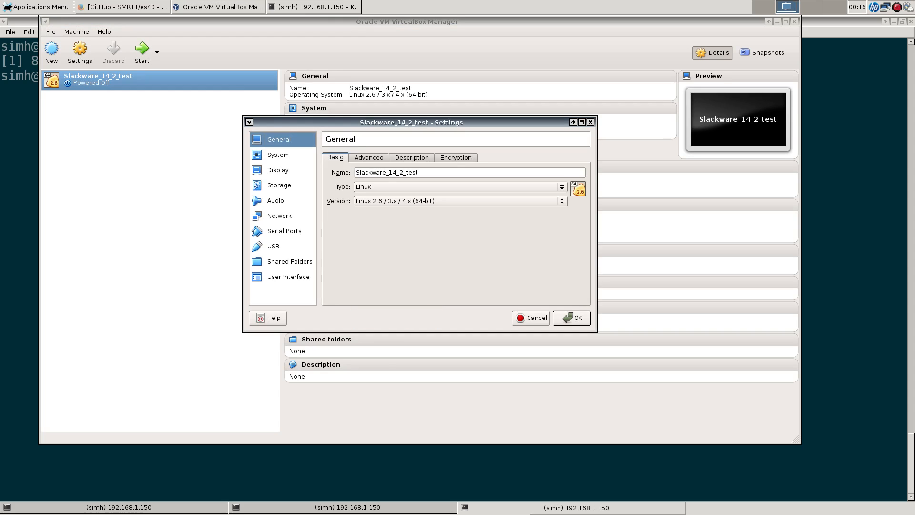
{"action": "left_click", "coordinate": [278, 155]}
{"action": "left_click", "coordinate": [393, 158]}
{"action": "left_click_drag", "start_coordinate": [395, 172], "coordinate": [425, 172]}
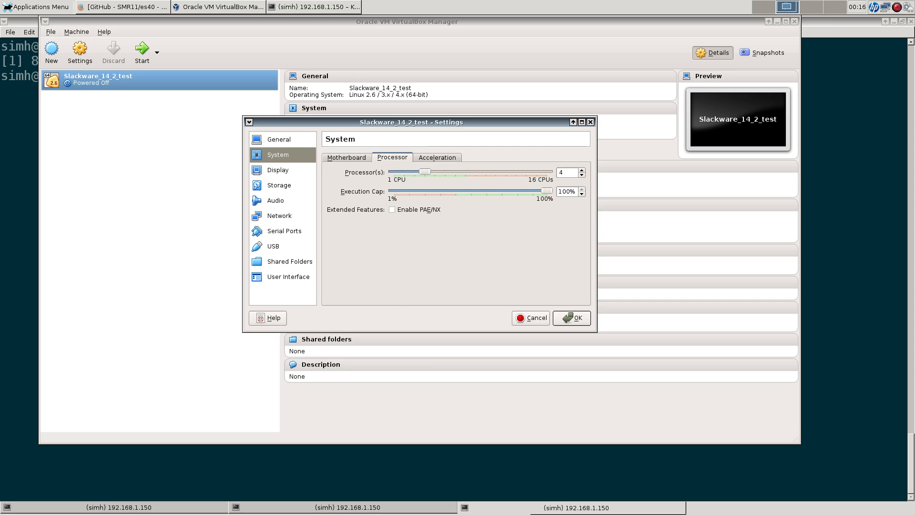
Step: Enable Use Host I/O Cache on the SATA controller
{"action": "left_click", "coordinate": [279, 186]}
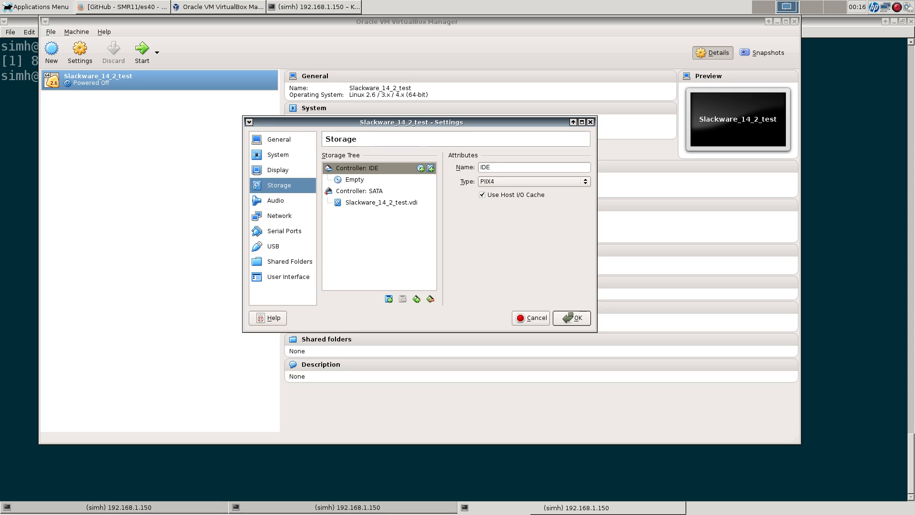
{"action": "left_click", "coordinate": [360, 191]}
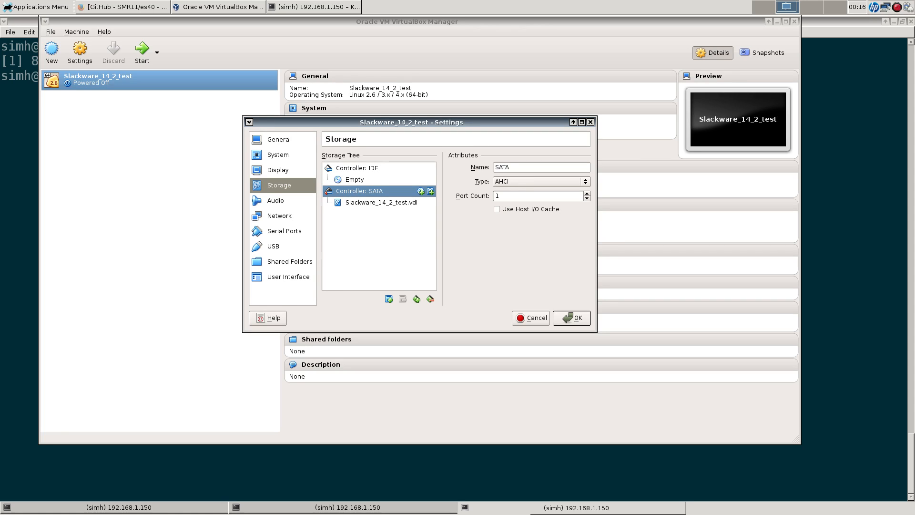
{"action": "left_click", "coordinate": [497, 209]}
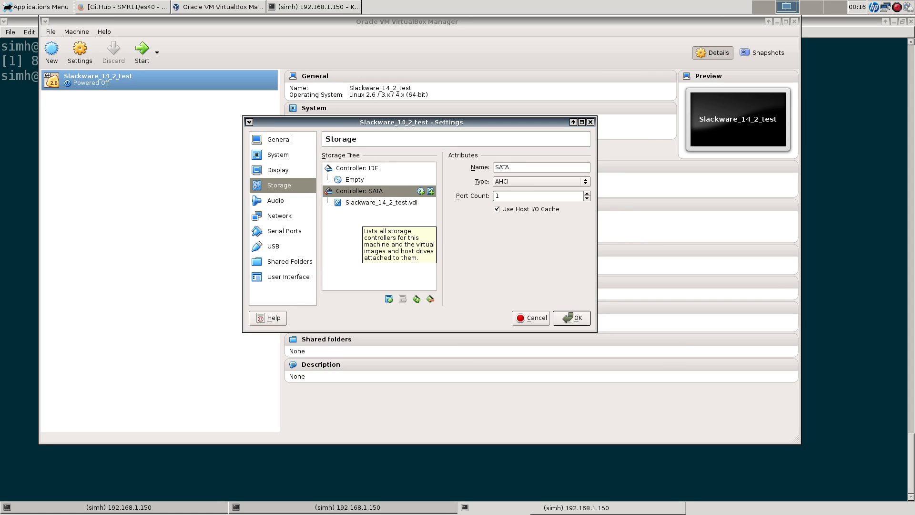
Step: Attach network adapter 1 as a Bridged Adapter on eth1, then select the empty optical drive
{"action": "left_click", "coordinate": [280, 216]}
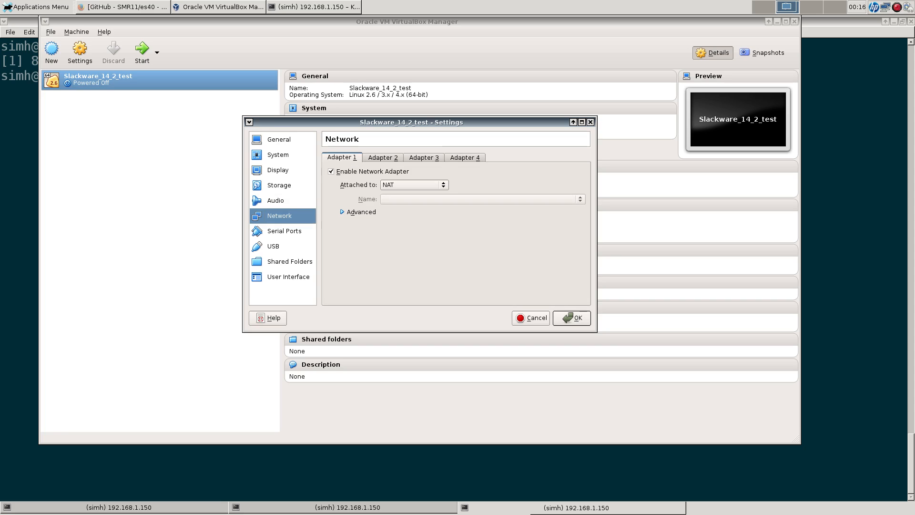
{"action": "left_click", "coordinate": [415, 185]}
{"action": "left_click", "coordinate": [410, 202]}
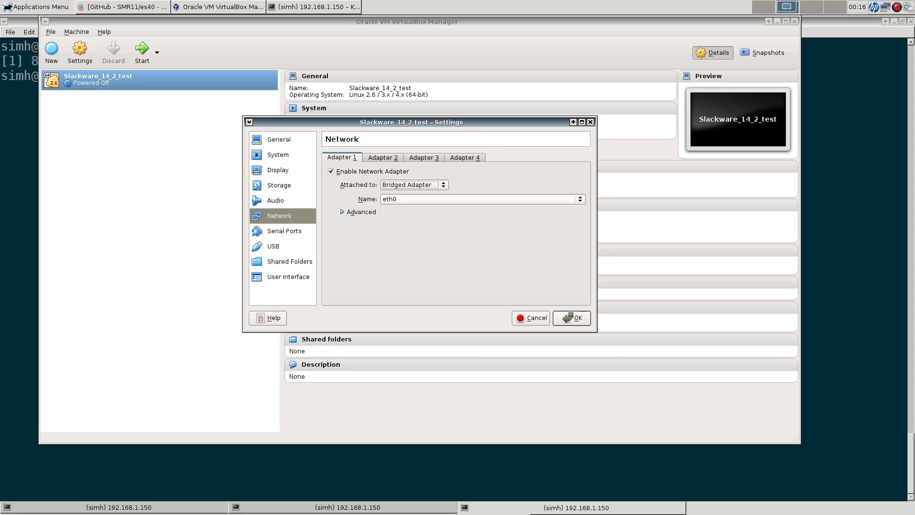
{"action": "left_click", "coordinate": [429, 199]}
{"action": "left_click", "coordinate": [429, 209]}
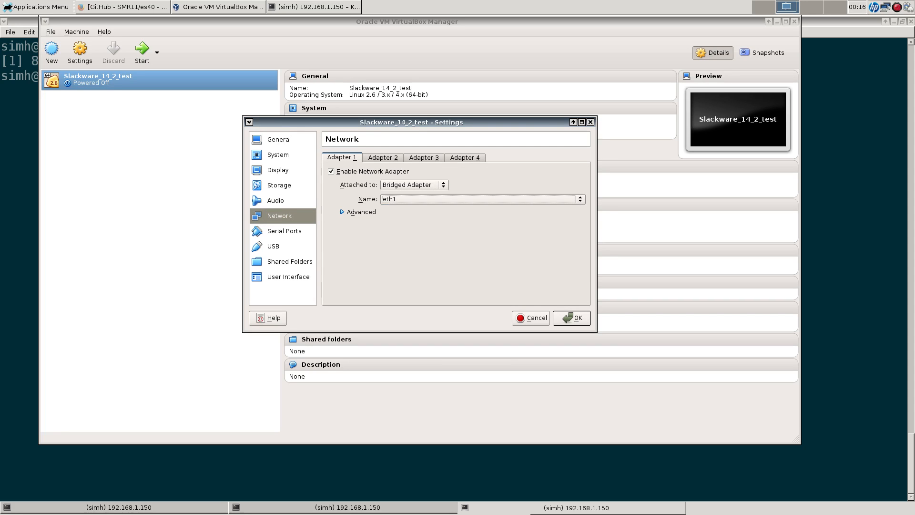
{"action": "left_click", "coordinate": [280, 185]}
{"action": "left_click", "coordinate": [354, 180]}
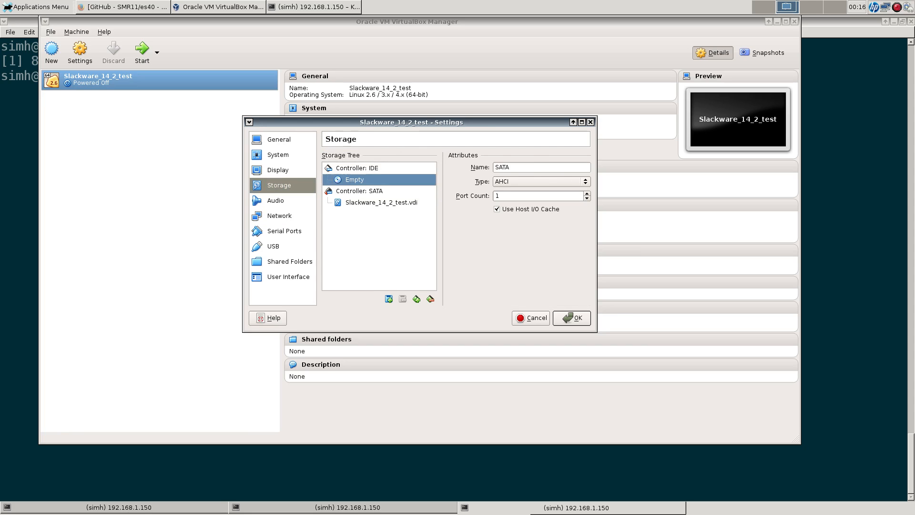
Step: Mount /data/iso/slackware64-14.2-install-dvd.iso in the optical drive and save the settings
{"action": "left_click", "coordinate": [584, 169]}
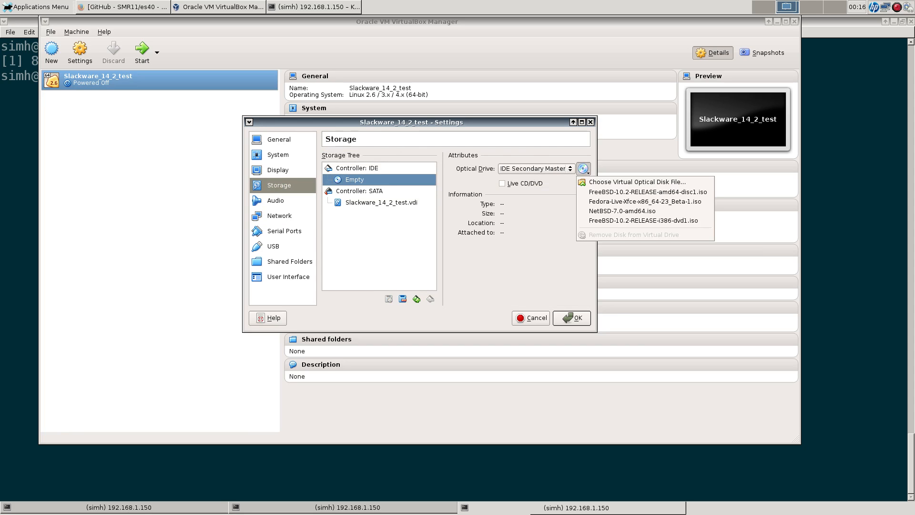
{"action": "left_click", "coordinate": [637, 182]}
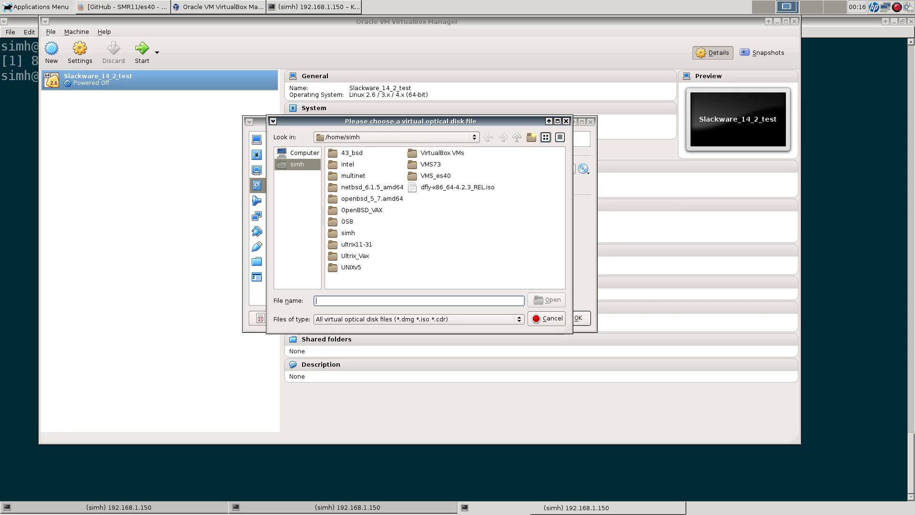
{"action": "left_click", "coordinate": [304, 153]}
{"action": "double_click", "coordinate": [335, 153]}
{"action": "double_click", "coordinate": [348, 198]}
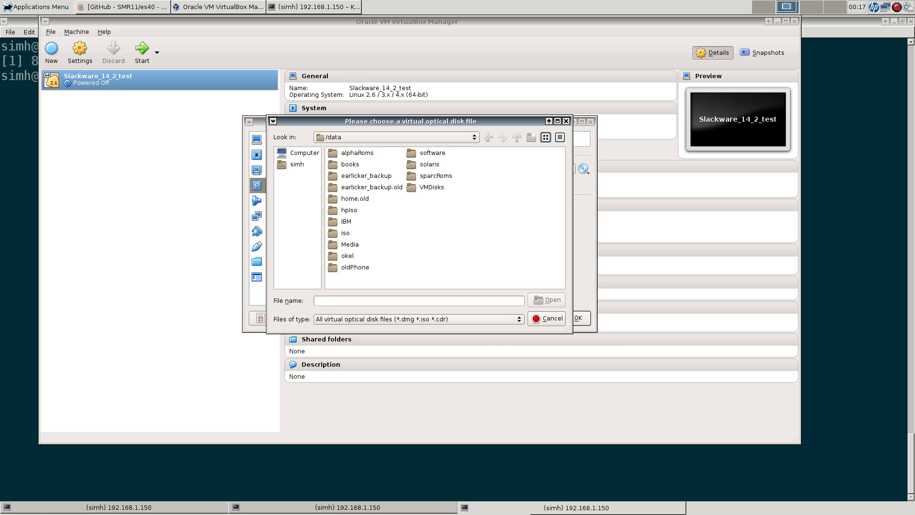
{"action": "double_click", "coordinate": [345, 233]}
{"action": "scroll", "coordinate": [444, 214], "scroll_direction": "down", "scroll_amount": 5}
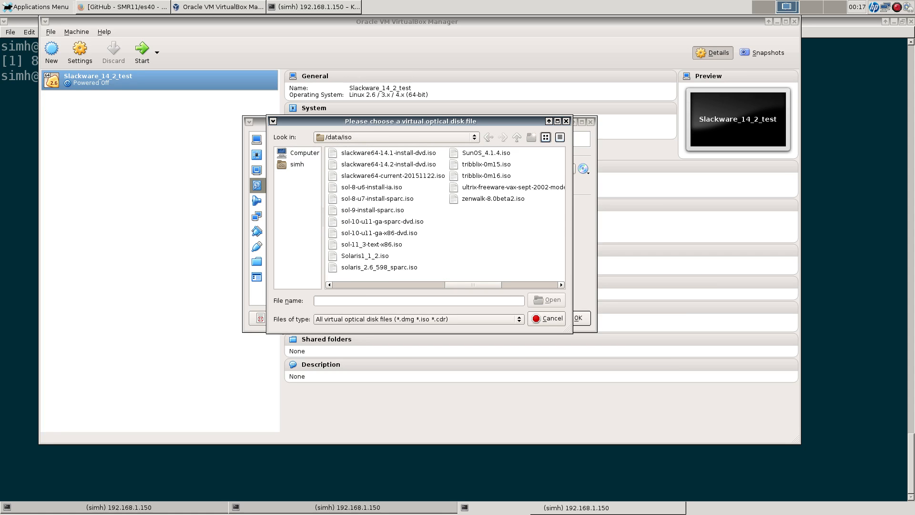
{"action": "left_click", "coordinate": [388, 164]}
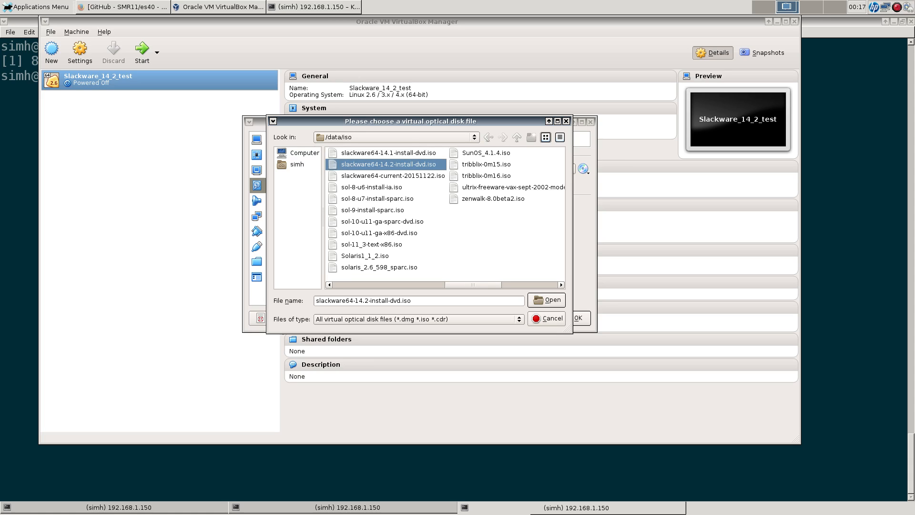
{"action": "left_click", "coordinate": [547, 300]}
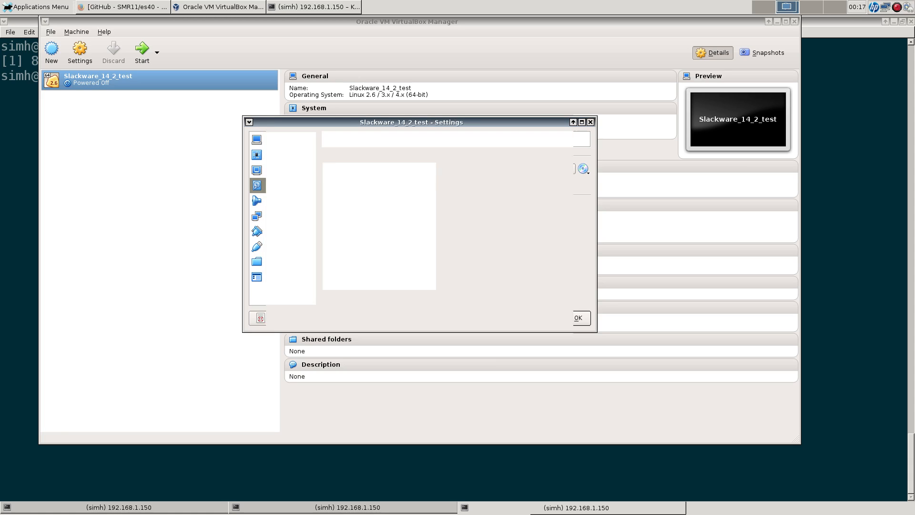
{"action": "left_click", "coordinate": [572, 318]}
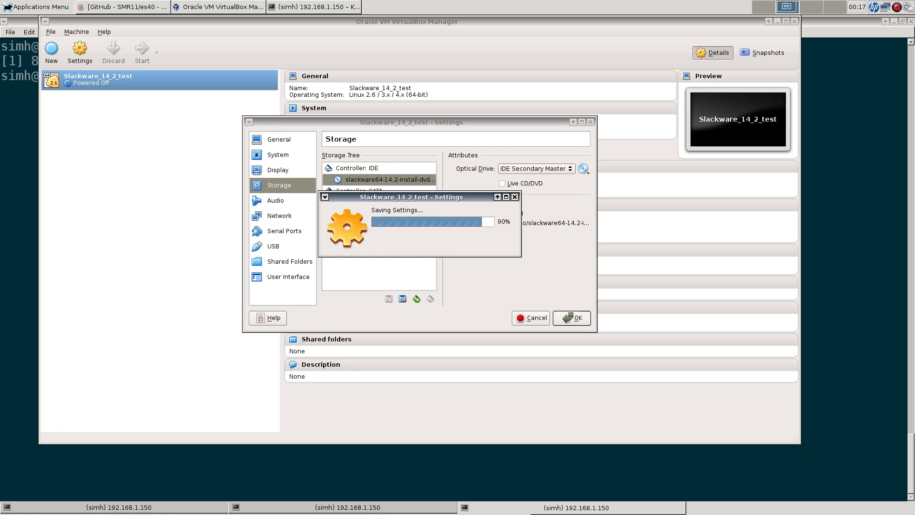
Step: Start the VM as a detachable session in scaled mode and boot the default huge.s kernel
{"action": "left_click", "coordinate": [157, 53]}
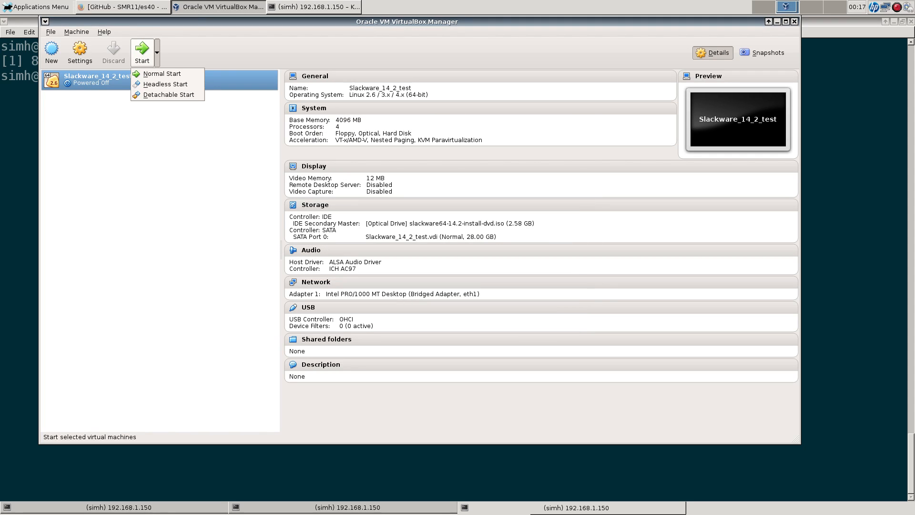
{"action": "left_click", "coordinate": [169, 95]}
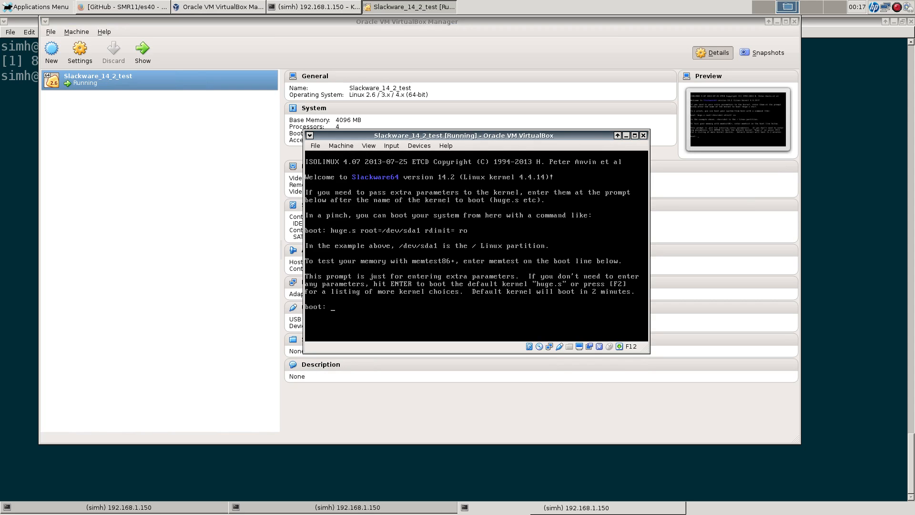
{"action": "key", "text": "F12+c"}
{"action": "key", "text": "Return"}
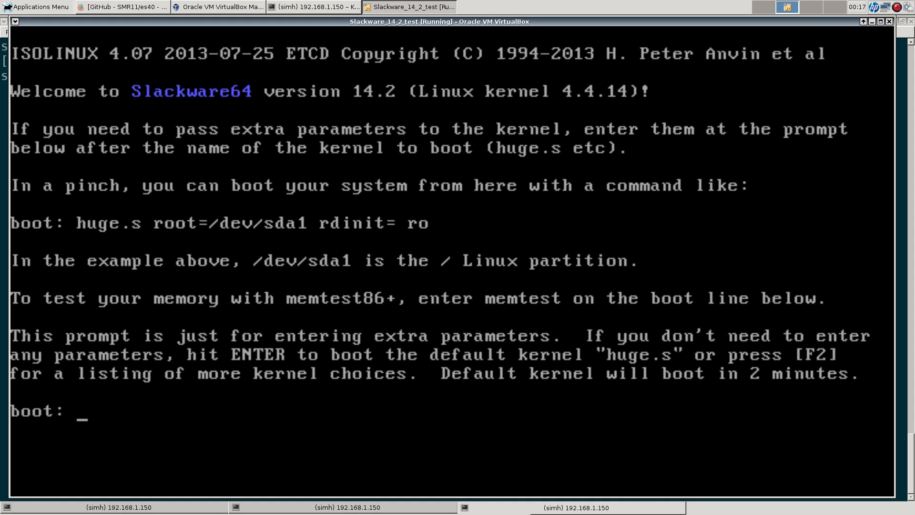
{"action": "key", "text": "Return"}
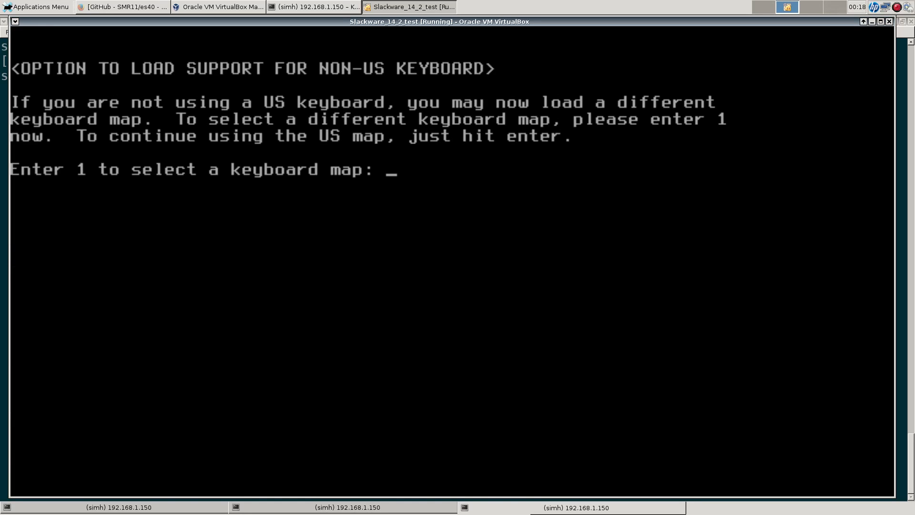
Step: Accept the default keyboard map and log in as root
{"action": "key", "text": "Return"}
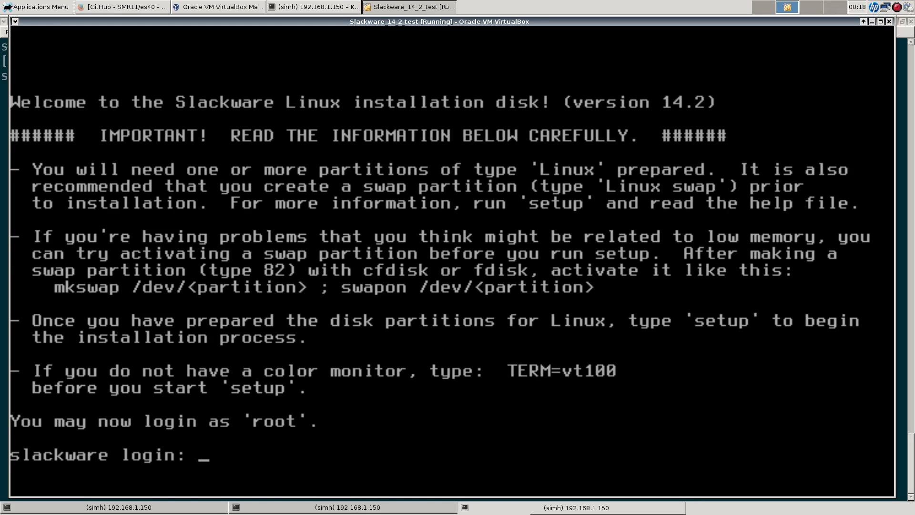
{"action": "type", "text": "root"}
{"action": "key", "text": "Return"}
{"action": "key", "text": "Return"}
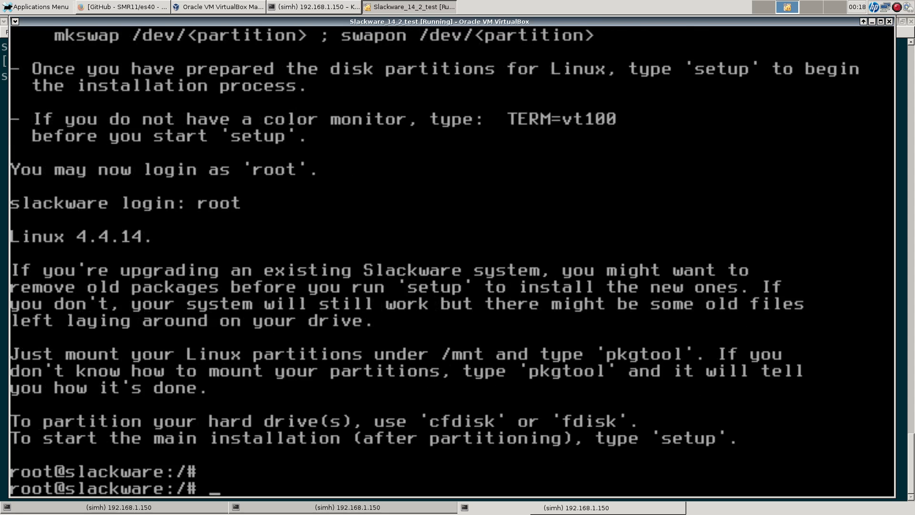
Step: Run cfdisk on the blank /dev/sda and quit without choosing a label type
{"action": "type", "text": "cfdisk /dev/sda"}
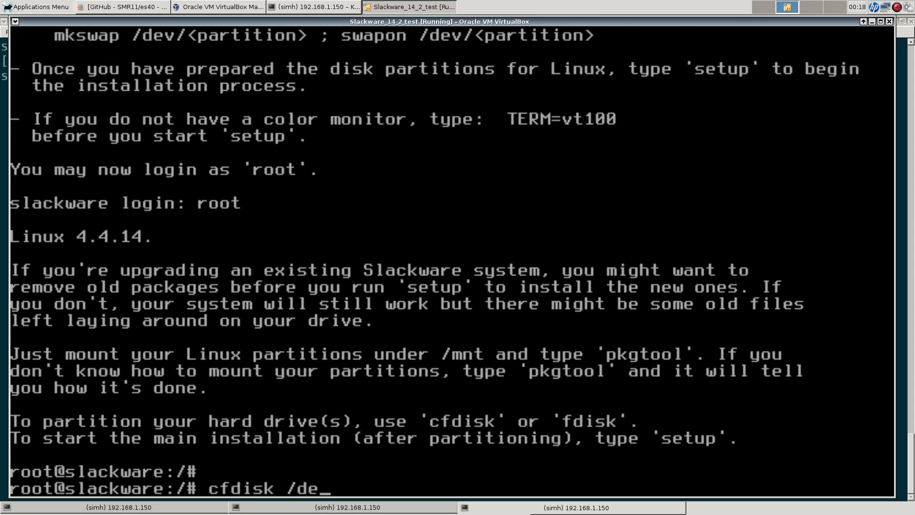
{"action": "key", "text": "Return"}
{"action": "key", "text": "Up"}
{"action": "key", "text": "Return"}
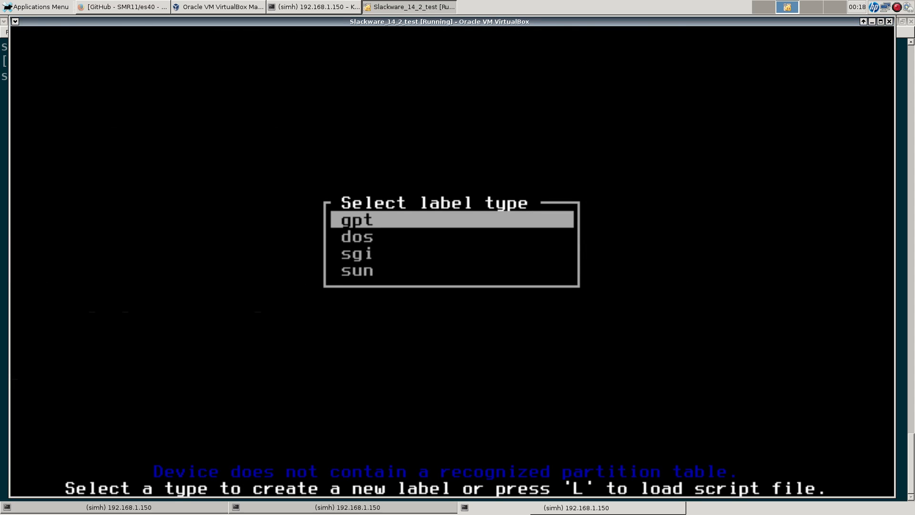
{"action": "key", "text": "q"}
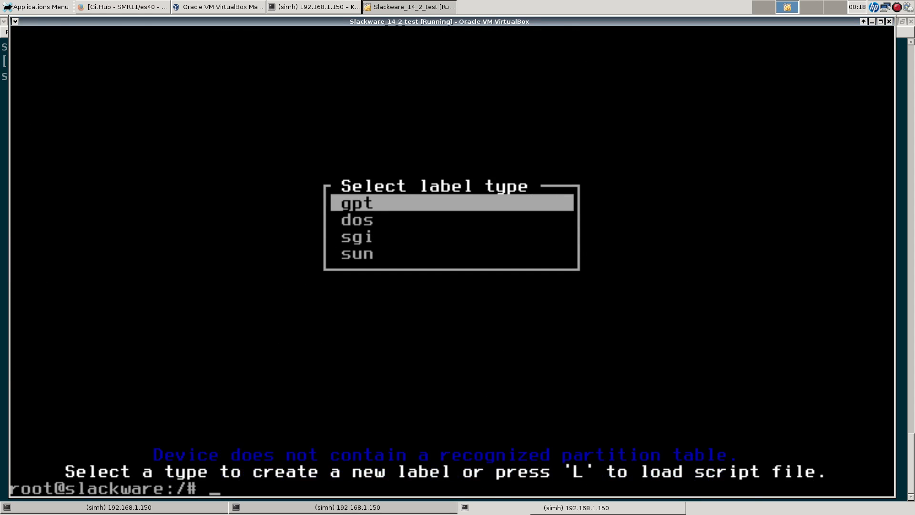
{"action": "type", "text": "cfdisk"}
{"action": "key", "text": "Return"}
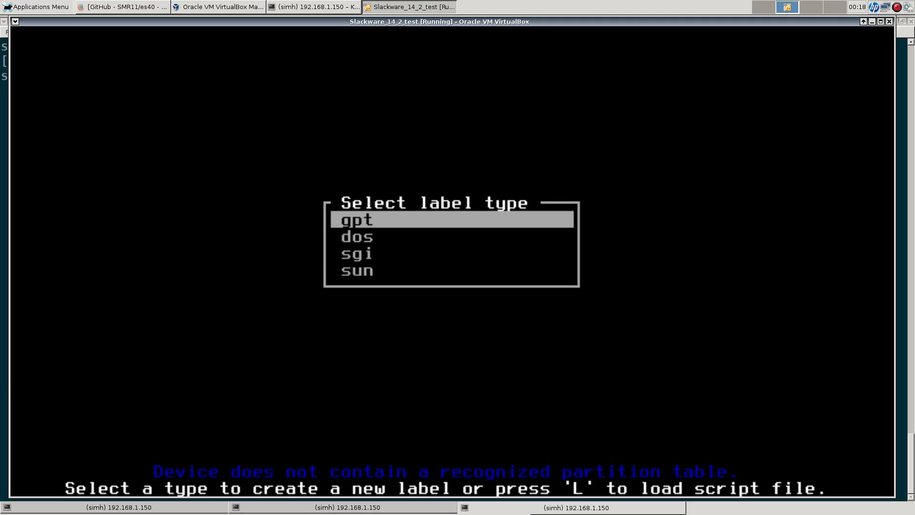
{"action": "key", "text": "q"}
Step: Show cfdisk's usage with cfdisk -h and its version, util-linux 2.27.1, with cfdisk -V
{"action": "key", "text": "Up"}
{"action": "type", "text": "-v"}
{"action": "key", "text": "BackSpace"}
{"action": "type", "text": "h"}
{"action": "key", "text": "Return"}
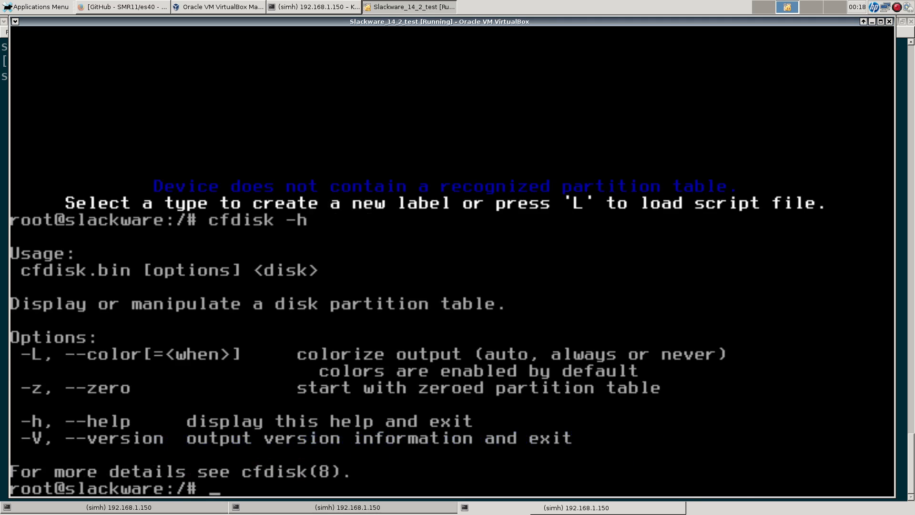
{"action": "key", "text": "Up"}
{"action": "key", "text": "BackSpace"}
{"action": "type", "text": "V"}
{"action": "key", "text": "Return"}
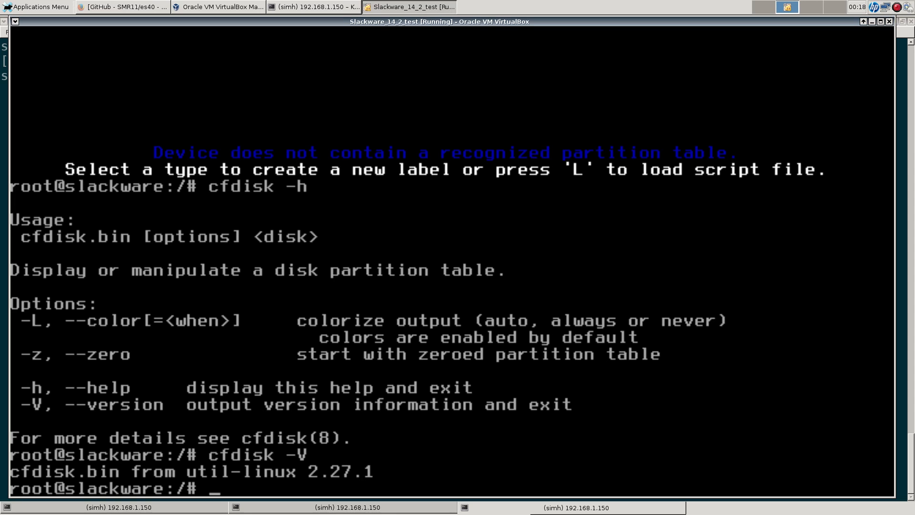
Step: In the host Konsole, become root with su - and the root password
{"action": "left_click", "coordinate": [310, 7]}
{"action": "type", "text": "su -"}
{"action": "key", "text": "Return"}
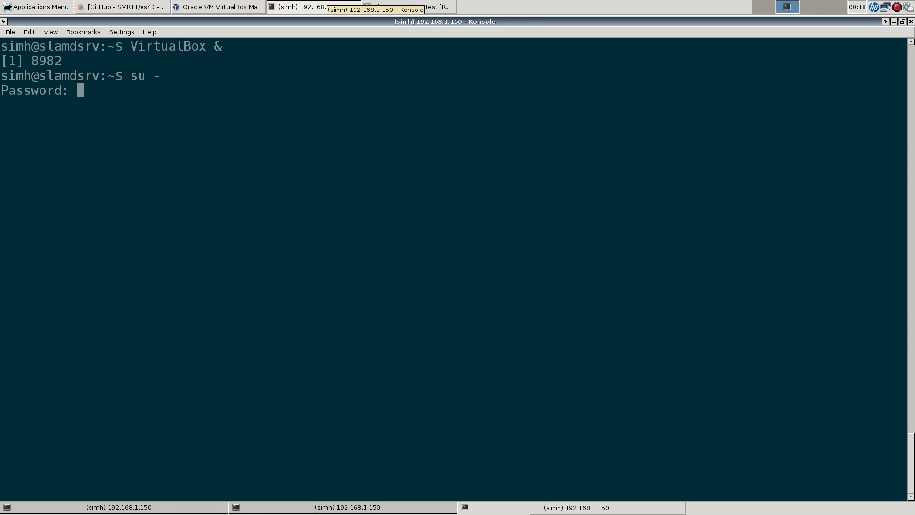
{"action": "key", "text": "Return"}
Step: Check the host's cfdisk version, correcting -V to -v, which reports util-linux 2.21.2
{"action": "type", "text": "cfdisk -"}
{"action": "type", "text": "V"}
{"action": "key", "text": "Return"}
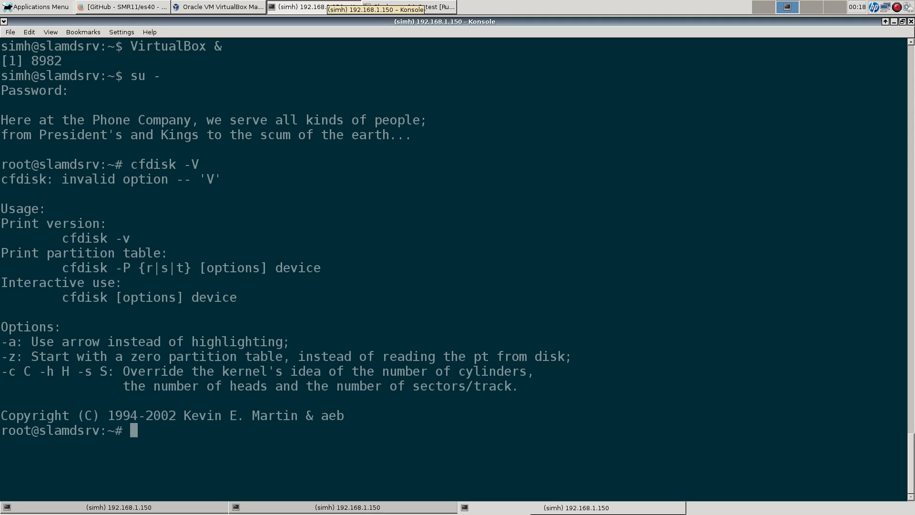
{"action": "key", "text": "Up"}
{"action": "key", "text": "BackSpace"}
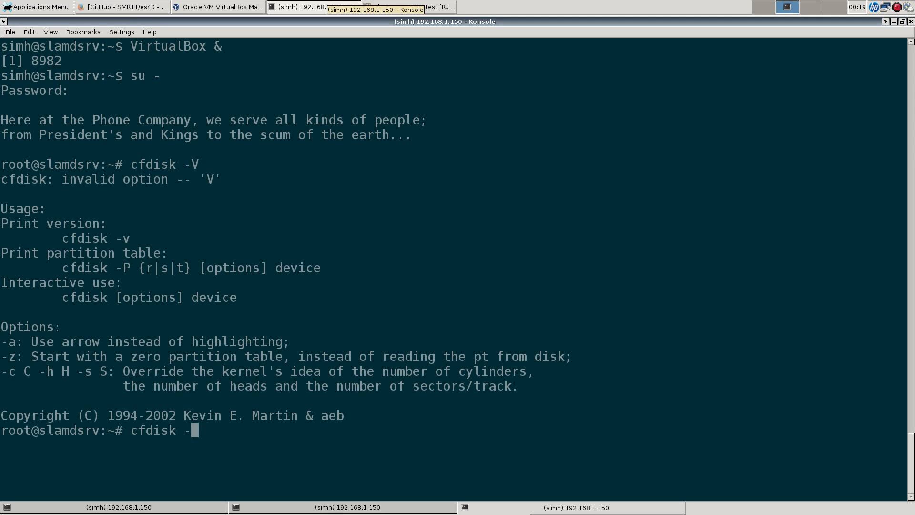
{"action": "type", "text": "v"}
{"action": "key", "text": "Return"}
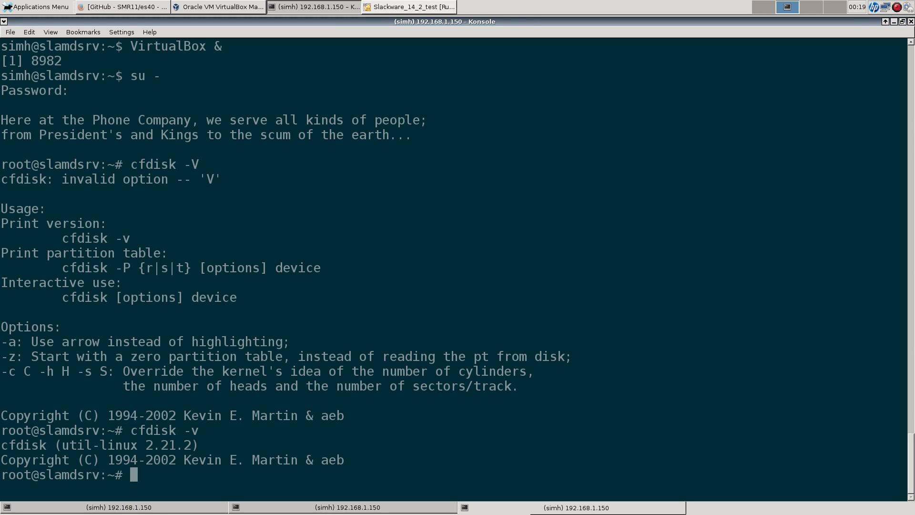
{"action": "left_click", "coordinate": [409, 7]}
Step: Run cfdisk /dev/sda, label it gpt, and create 2G and 26G partitions
{"action": "key", "text": "Up"}
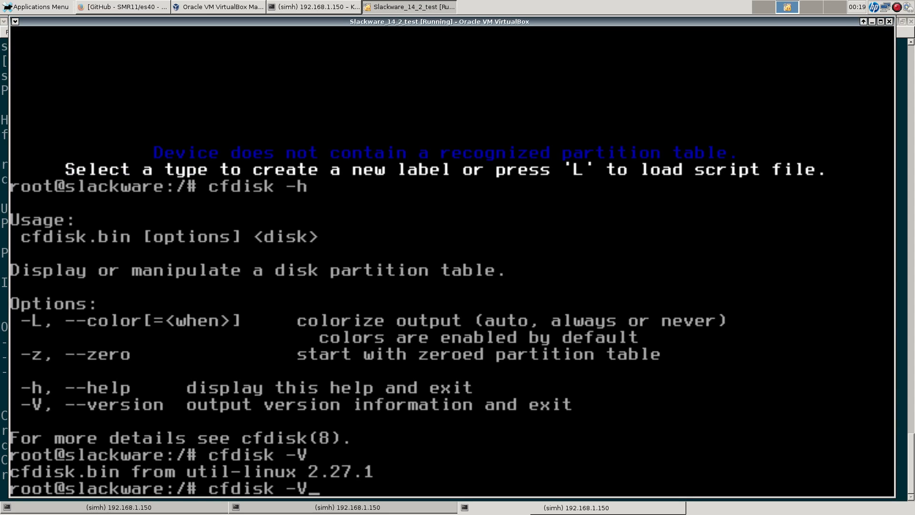
{"action": "key", "text": "Up"}
{"action": "key", "text": "Up"}
{"action": "key", "text": "Up"}
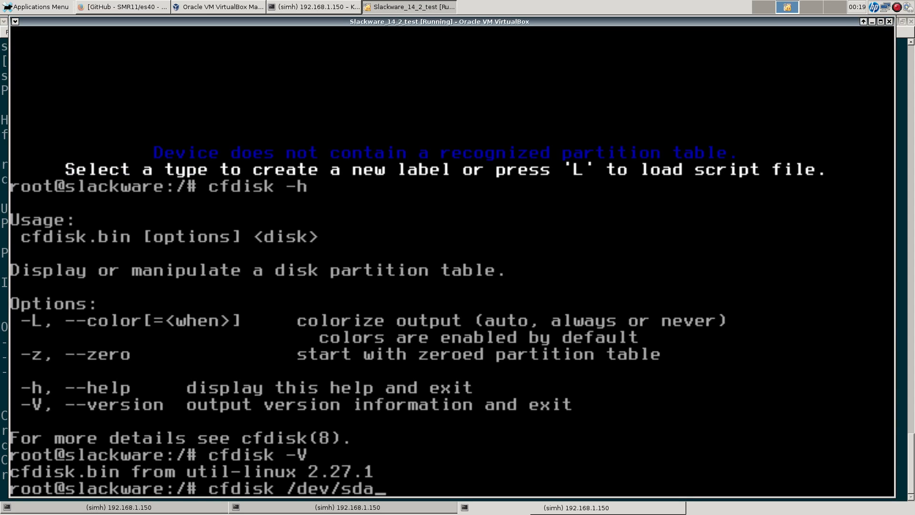
{"action": "key", "text": "Return"}
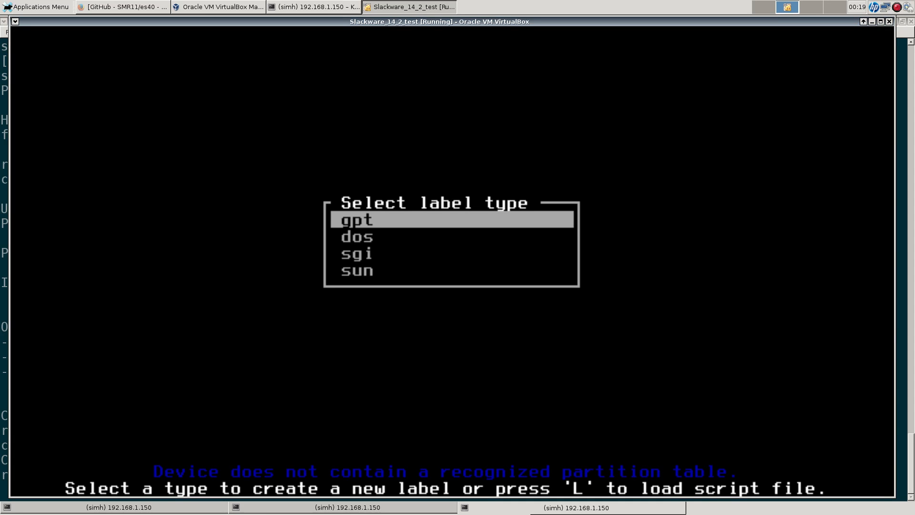
{"action": "key", "text": "Return"}
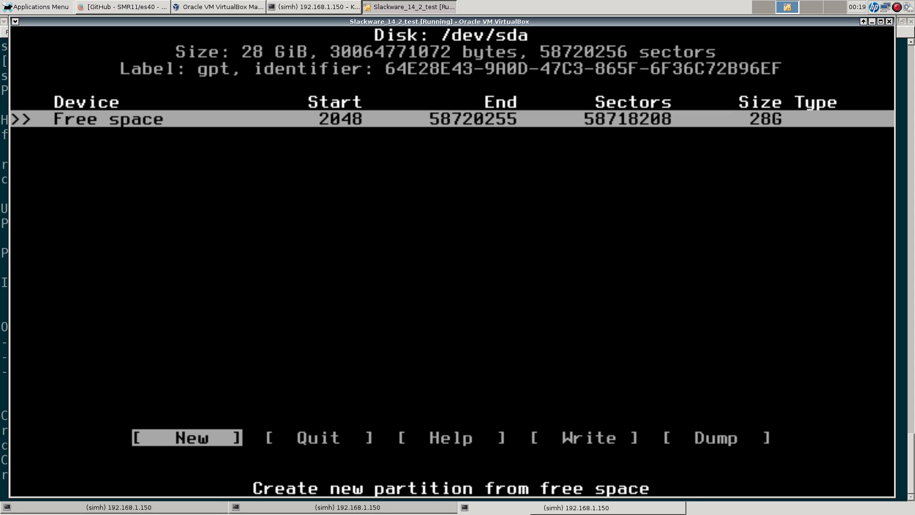
{"action": "key", "text": "Return"}
{"action": "key", "text": "BackSpace"}
{"action": "key", "text": "BackSpace"}
{"action": "key", "text": "BackSpace"}
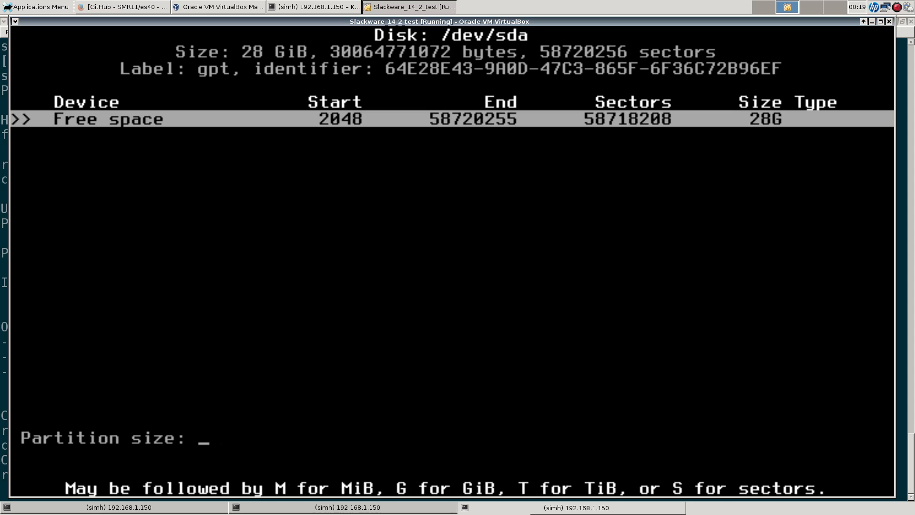
{"action": "type", "text": "2G"}
{"action": "key", "text": "Return"}
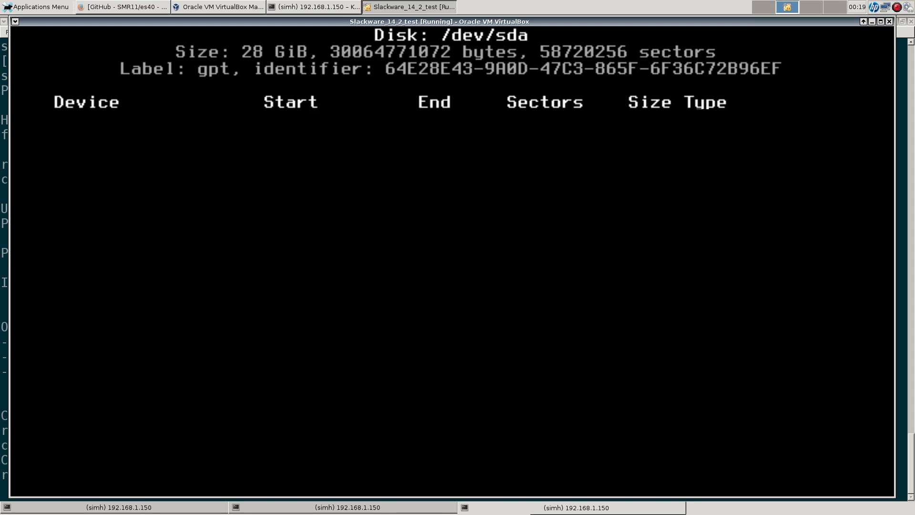
{"action": "key", "text": "Down"}
{"action": "key", "text": "Return"}
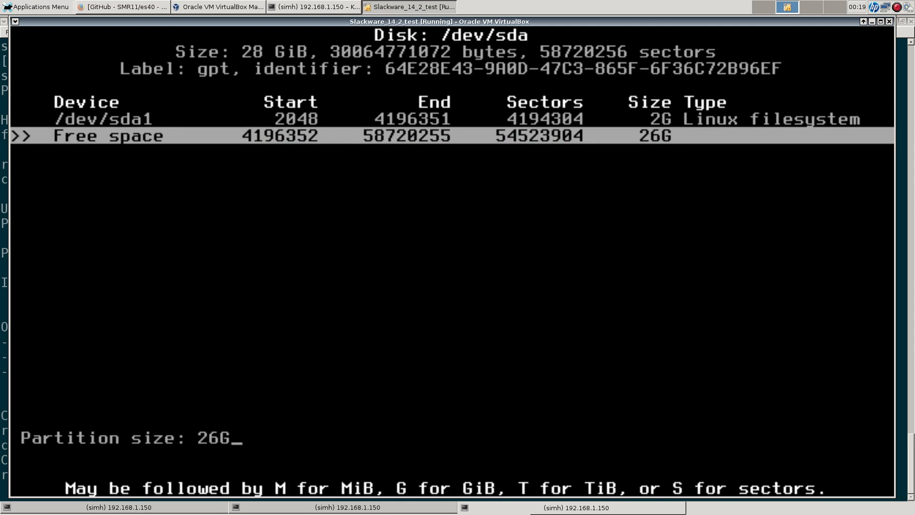
{"action": "key", "text": "Return"}
Step: Change /dev/sda1's partition type to Linux swap
{"action": "key", "text": "Up"}
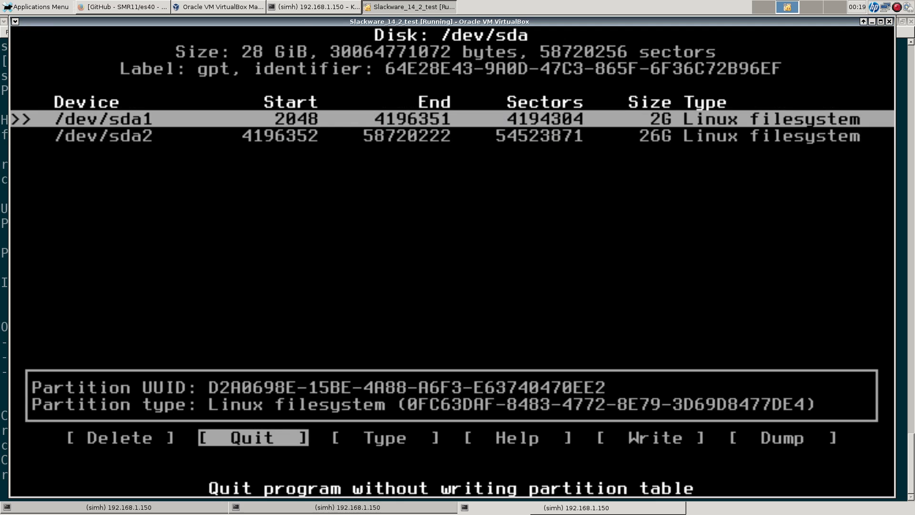
{"action": "key", "text": "Right"}
{"action": "key", "text": "Return"}
{"action": "key", "text": "Up"}
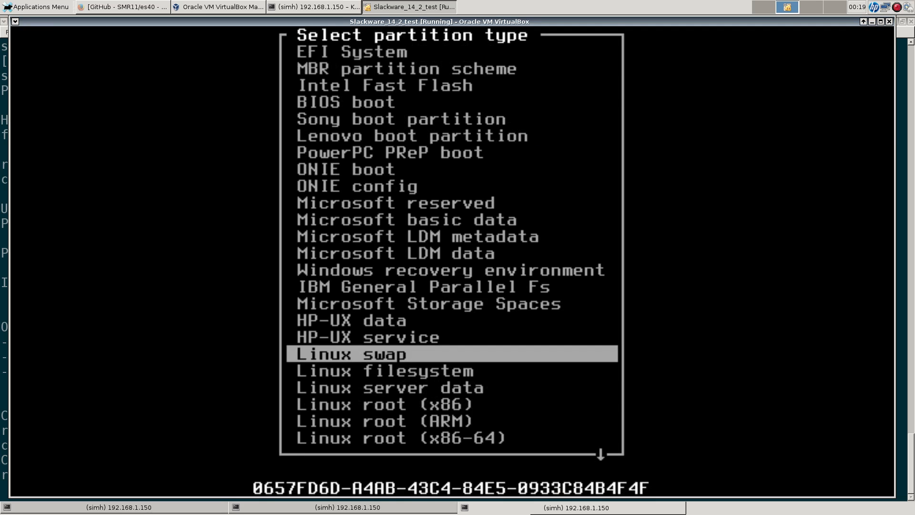
{"action": "key", "text": "Return"}
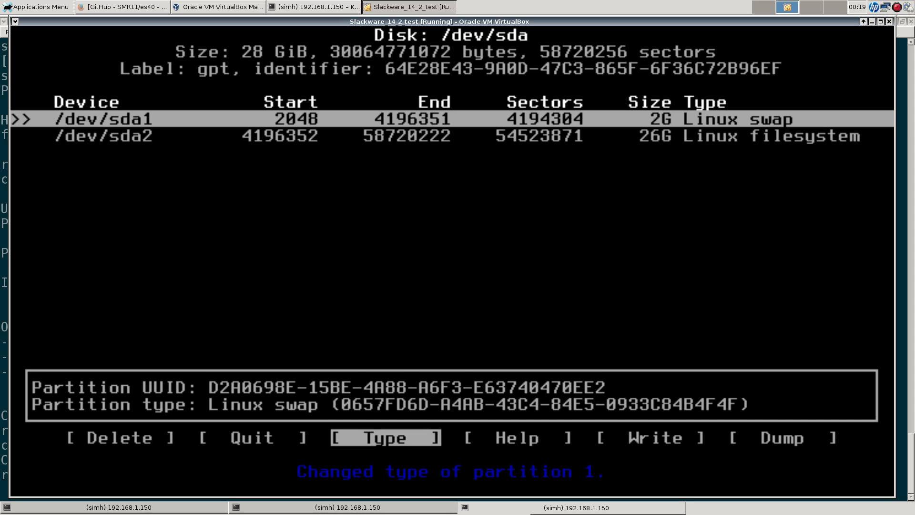
Step: Write the partition table, confirming with yes, and quit cfdisk
{"action": "key", "text": "Right"}
{"action": "key", "text": "Right"}
{"action": "key", "text": "Return"}
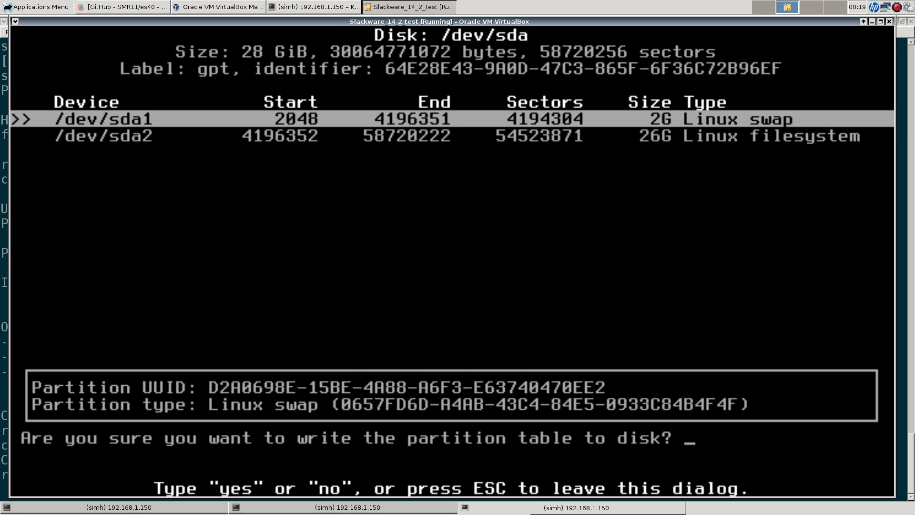
{"action": "type", "text": "yes"}
{"action": "key", "text": "Return"}
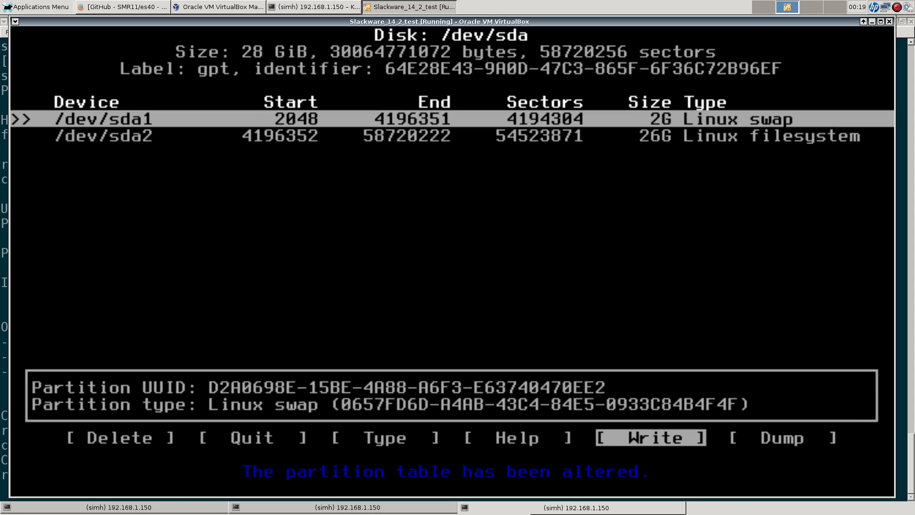
{"action": "key", "text": "Left"}
{"action": "key", "text": "Left"}
{"action": "key", "text": "Left"}
{"action": "key", "text": "Return"}
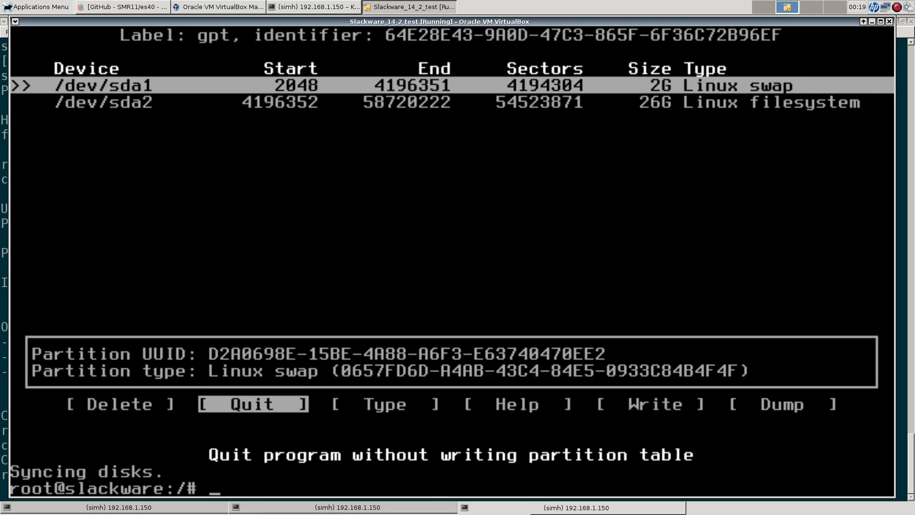
Step: Launch Slackware setup and activate /dev/sda1 as swap, skipping the bad-block check
{"action": "type", "text": "setup"}
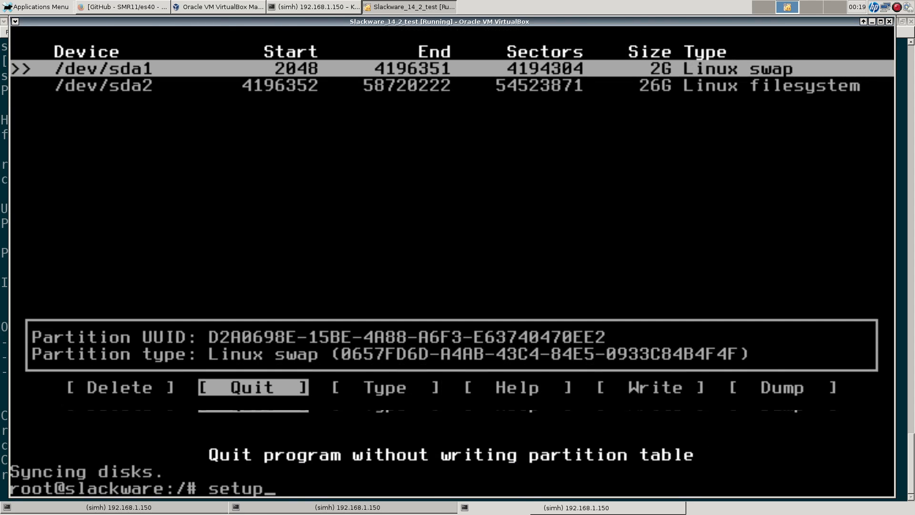
{"action": "key", "text": "Return"}
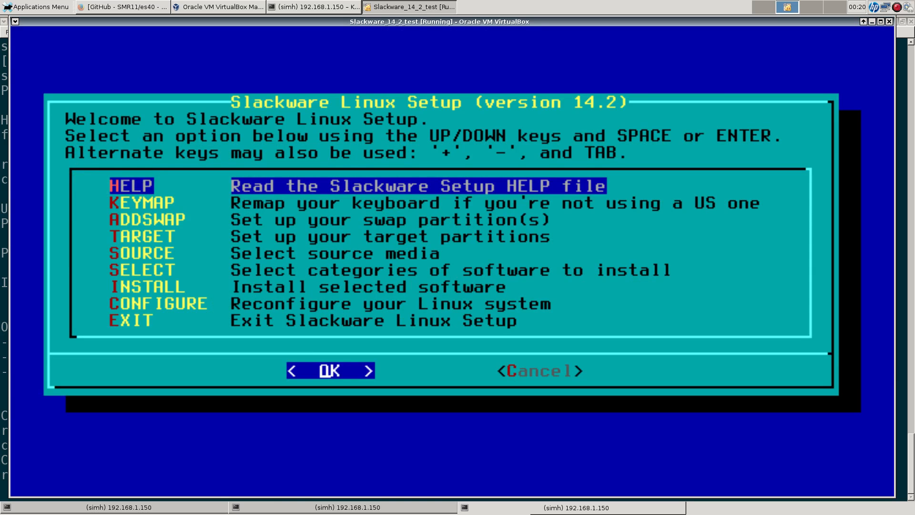
{"action": "key", "text": "Down"}
{"action": "key", "text": "Down"}
{"action": "key", "text": "Return"}
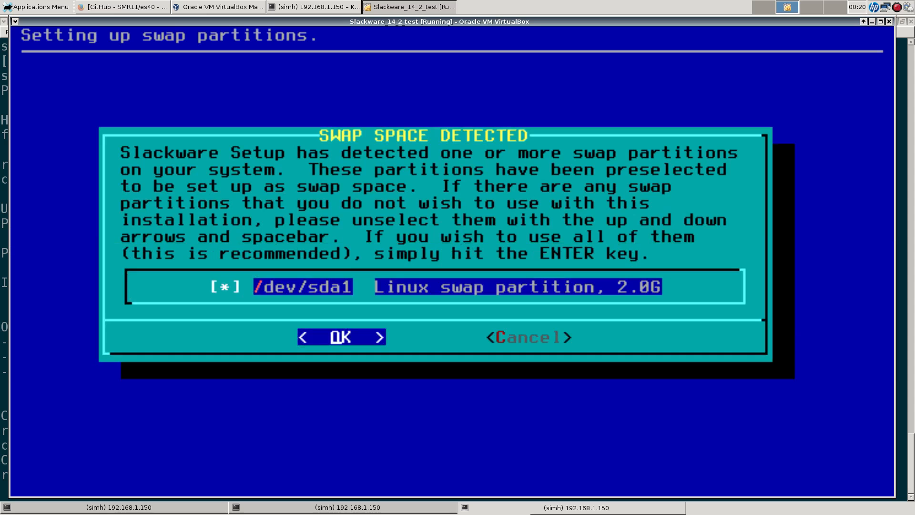
{"action": "key", "text": "Return"}
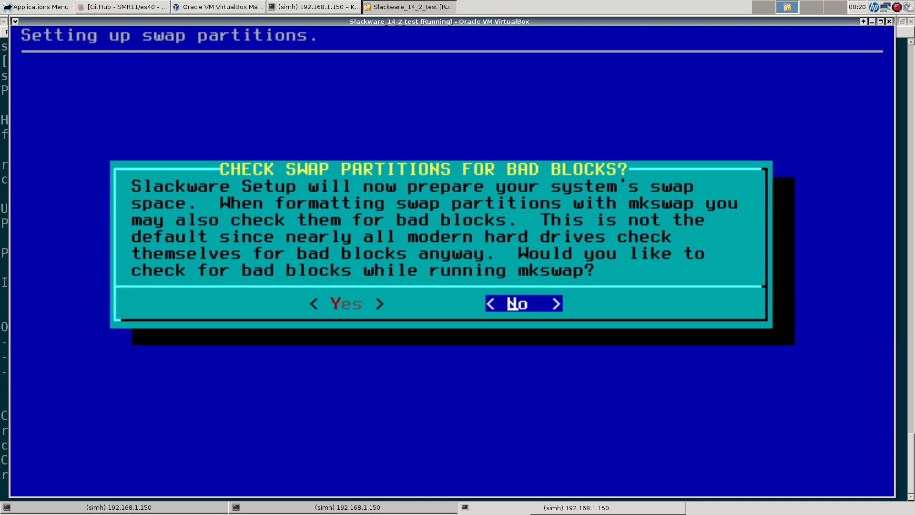
{"action": "key", "text": "Return"}
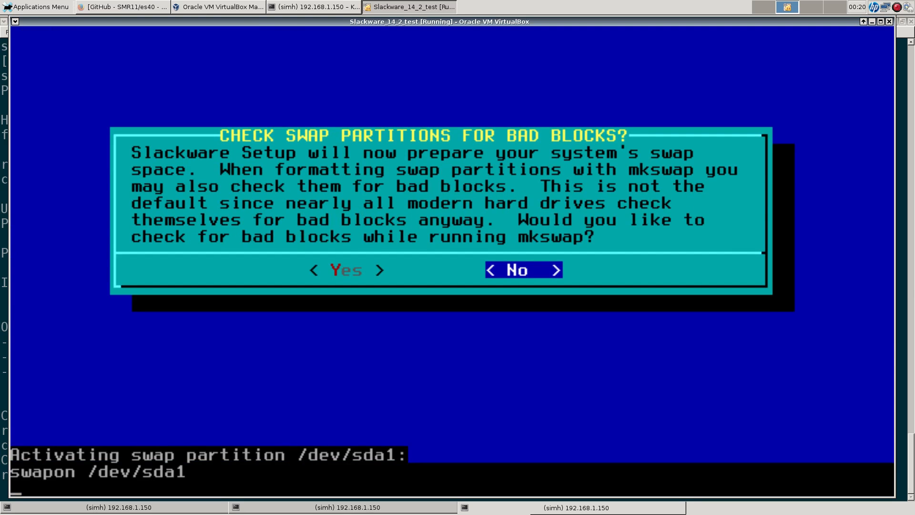
{"action": "key", "text": "Return"}
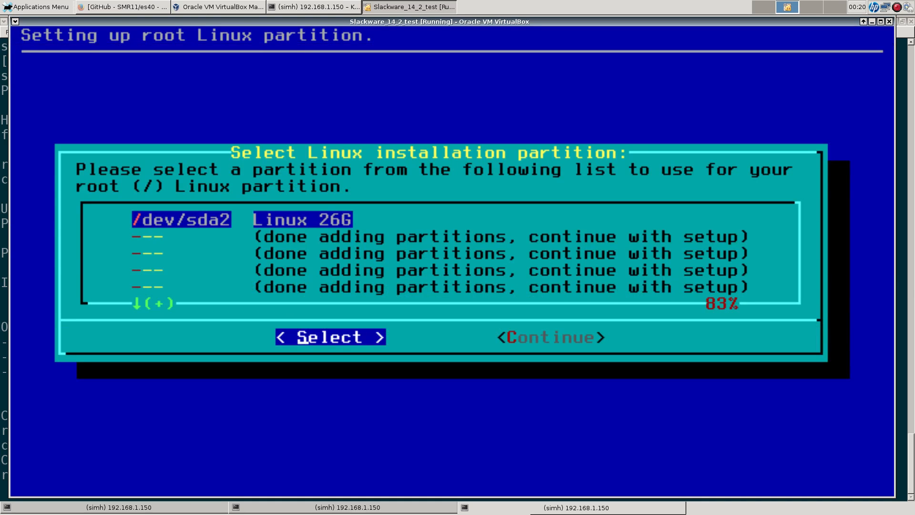
Step: Choose /dev/sda2 as root, quick-format it, and pick ext4 as its filesystem
{"action": "key", "text": "Return"}
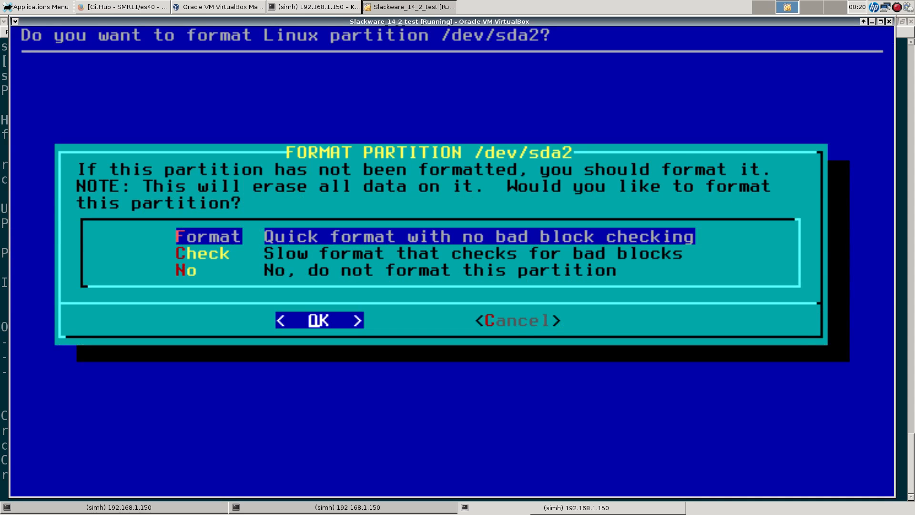
{"action": "key", "text": "Return"}
{"action": "key", "text": "Up"}
{"action": "key", "text": "Up"}
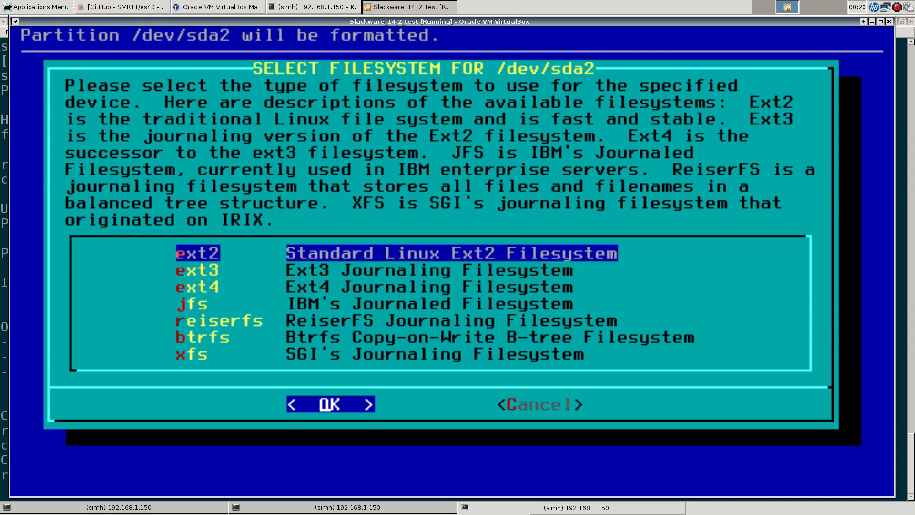
{"action": "key", "text": "Down"}
{"action": "key", "text": "Down"}
{"action": "key", "text": "Down"}
{"action": "key", "text": "Down"}
{"action": "key", "text": "Down"}
{"action": "key", "text": "Down"}
{"action": "key", "text": "Up"}
{"action": "key", "text": "Up"}
{"action": "key", "text": "Up"}
{"action": "key", "text": "Up"}
{"action": "key", "text": "Up"}
{"action": "key", "text": "Up"}
{"action": "key", "text": "Down"}
{"action": "key", "text": "Down"}
{"action": "key", "text": "Down"}
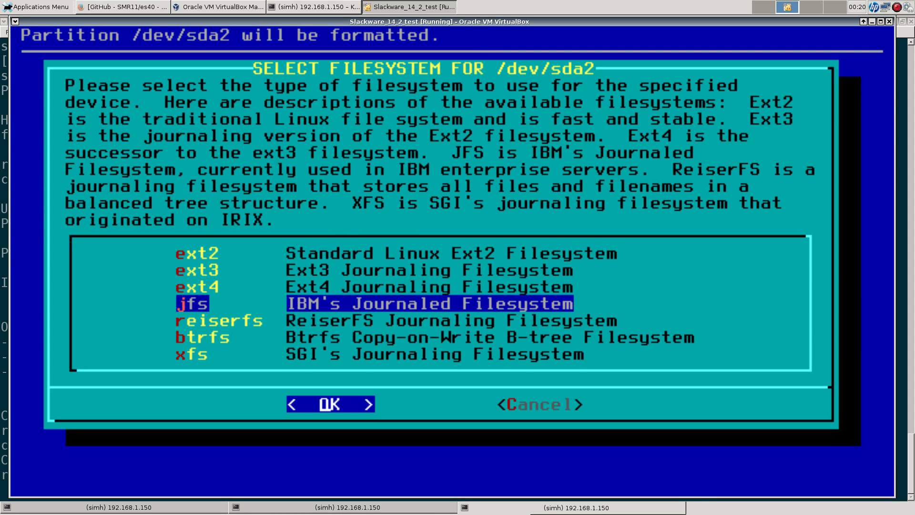
{"action": "key", "text": "Down"}
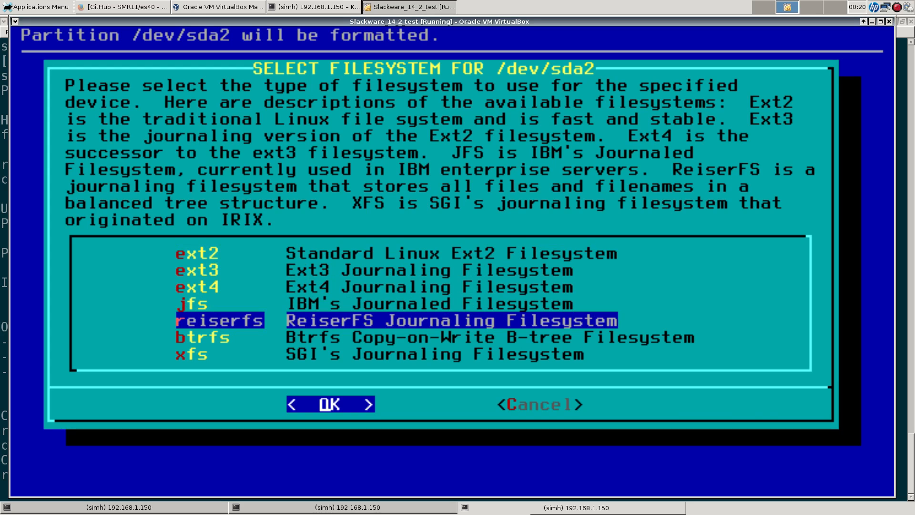
{"action": "key", "text": "Down"}
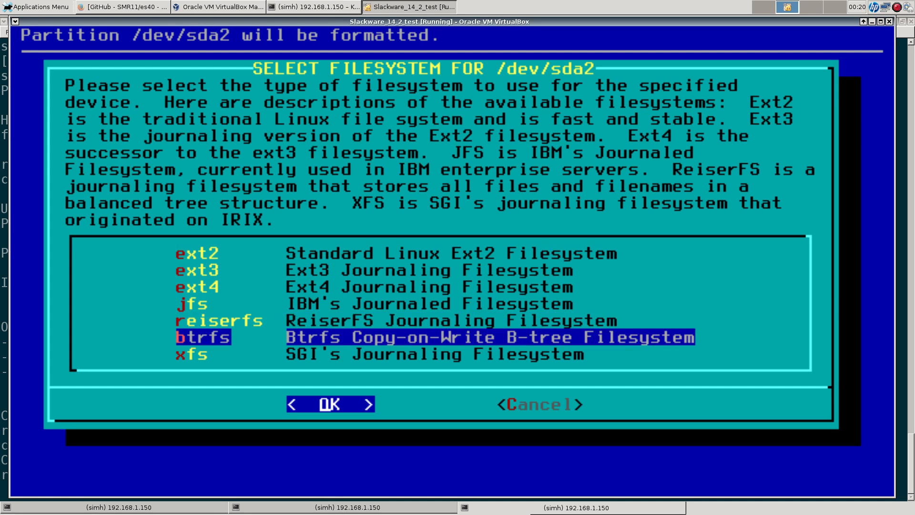
{"action": "key", "text": "Down"}
{"action": "key", "text": "Up"}
{"action": "key", "text": "Up"}
{"action": "key", "text": "Up"}
{"action": "key", "text": "Up"}
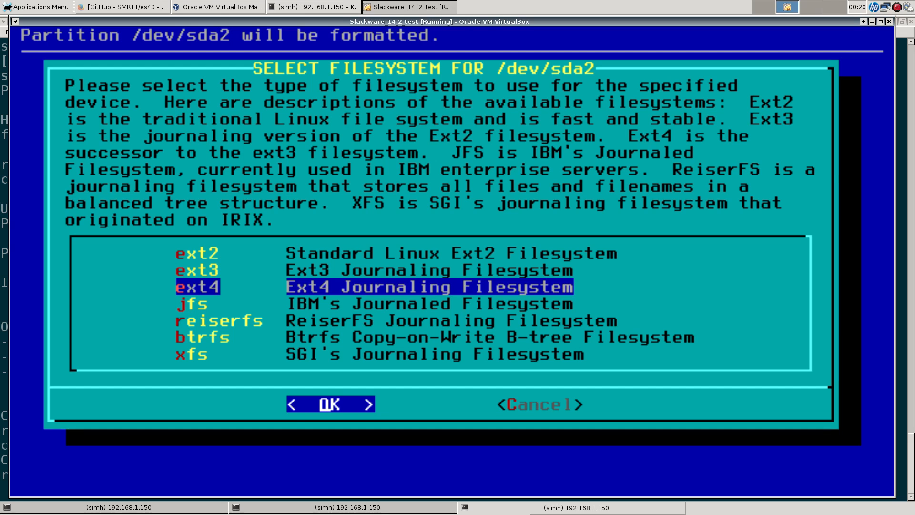
{"action": "key", "text": "Return"}
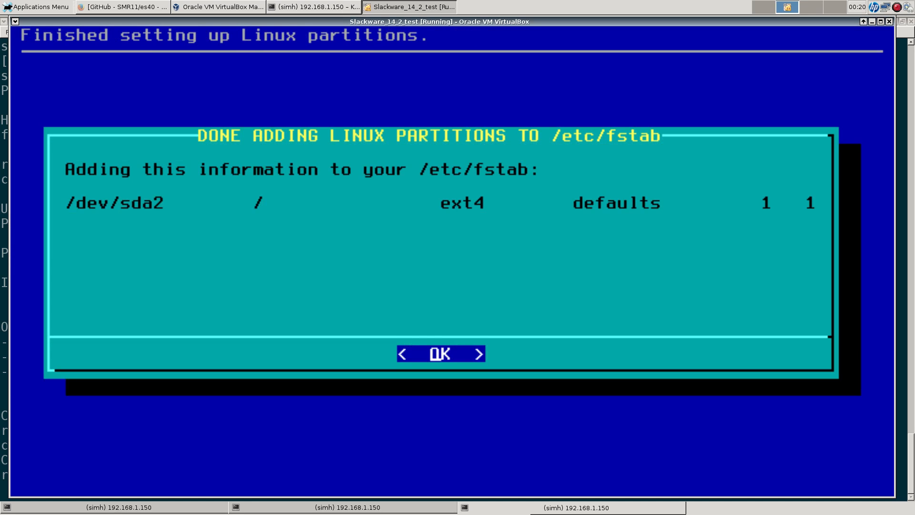
Step: Accept the fstab entry, install from CD/DVD with auto-scan, and keep the default package series
{"action": "key", "text": "Return"}
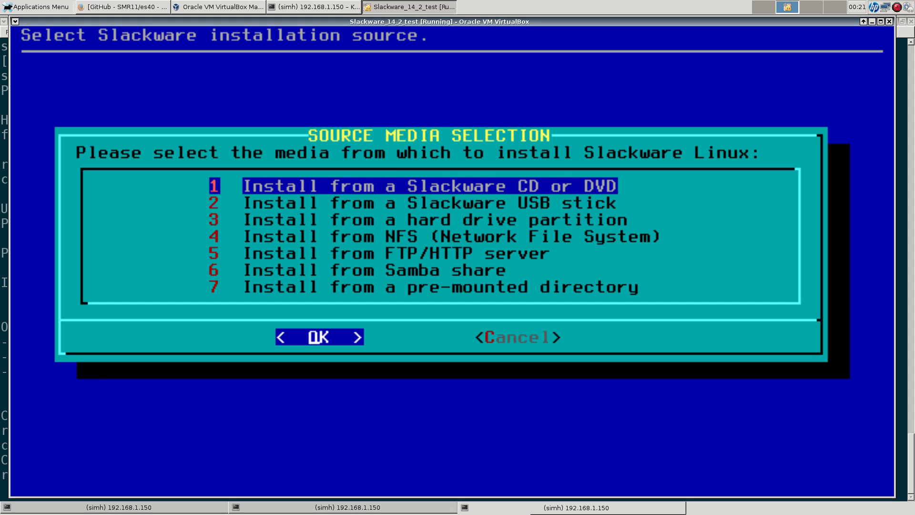
{"action": "key", "text": "Return"}
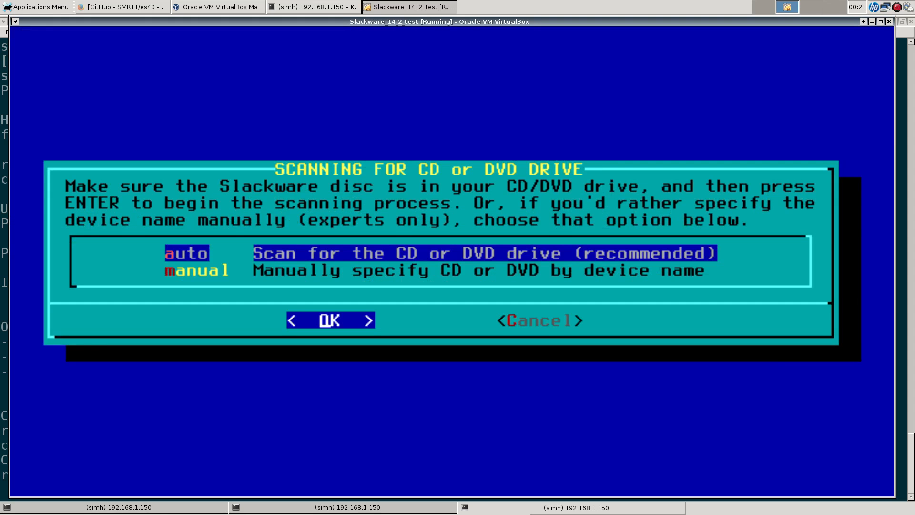
{"action": "key", "text": "Return"}
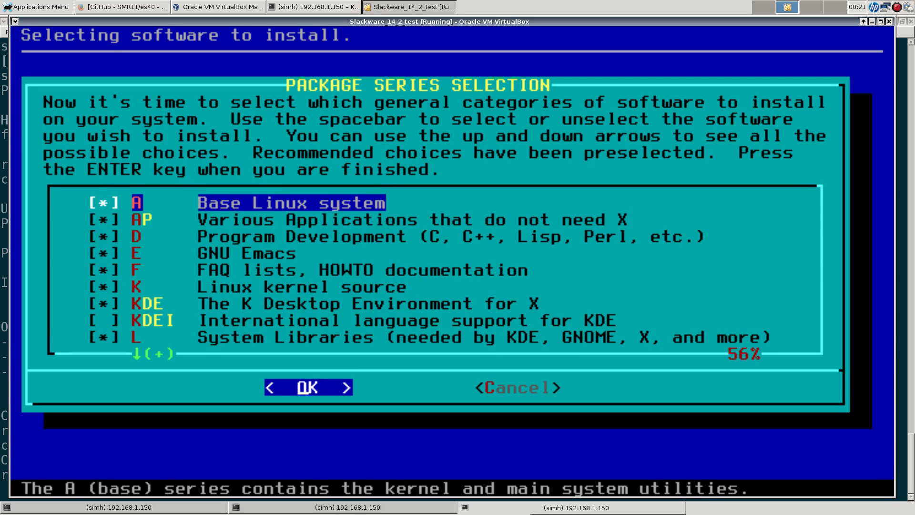
{"action": "key", "text": "Return"}
{"action": "key", "text": "Return"}
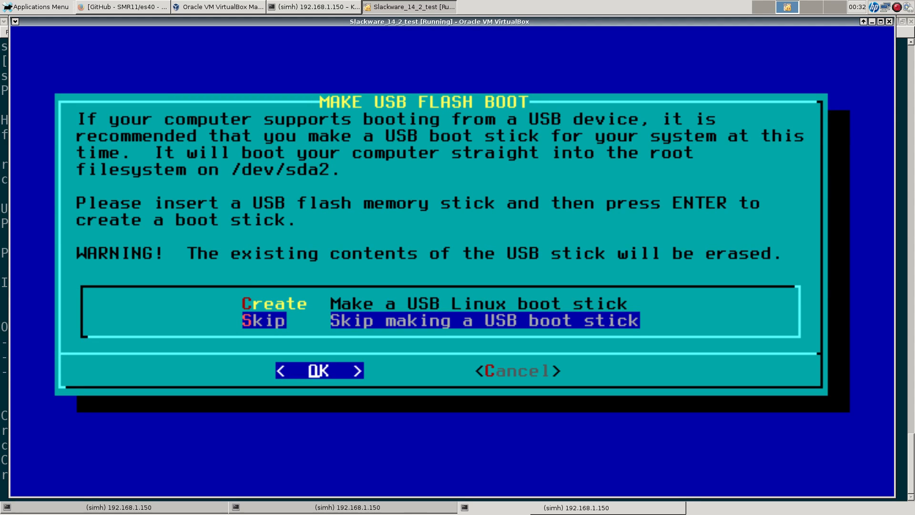
Step: Skip the USB boot stick and install LILO to the MBR: simple setup, standard console, no UTF-8
{"action": "key", "text": "Return"}
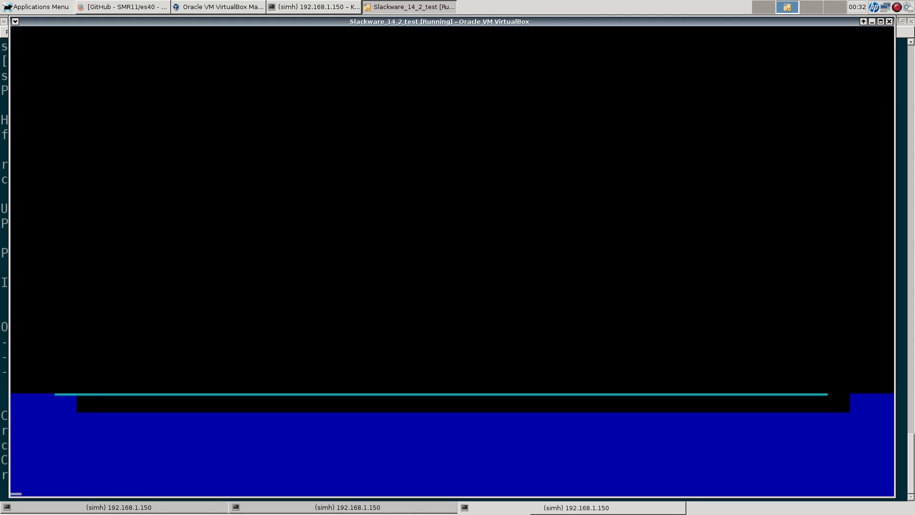
{"action": "key", "text": "Return"}
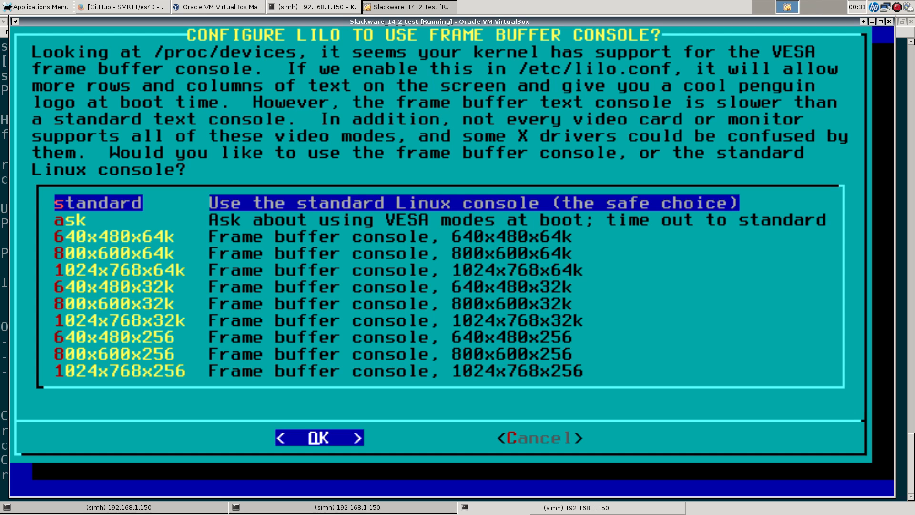
{"action": "key", "text": "Return"}
{"action": "key", "text": "Return"}
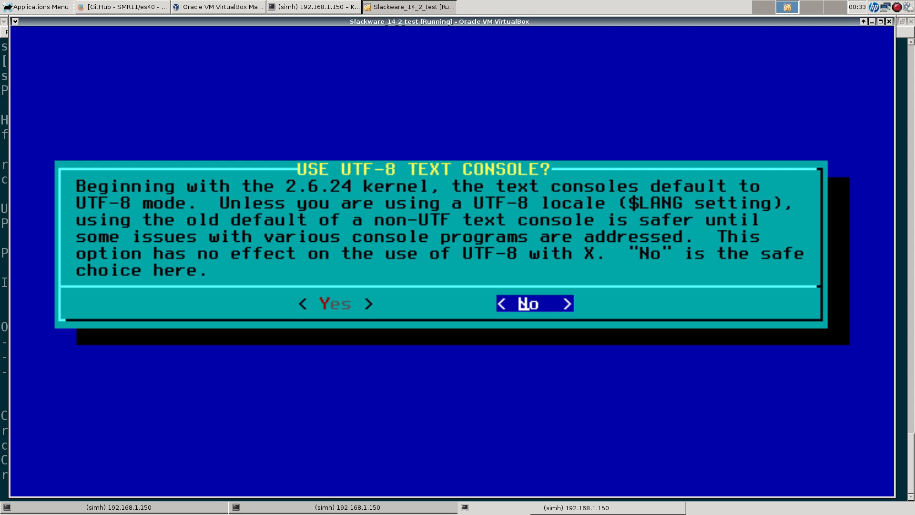
{"action": "key", "text": "Return"}
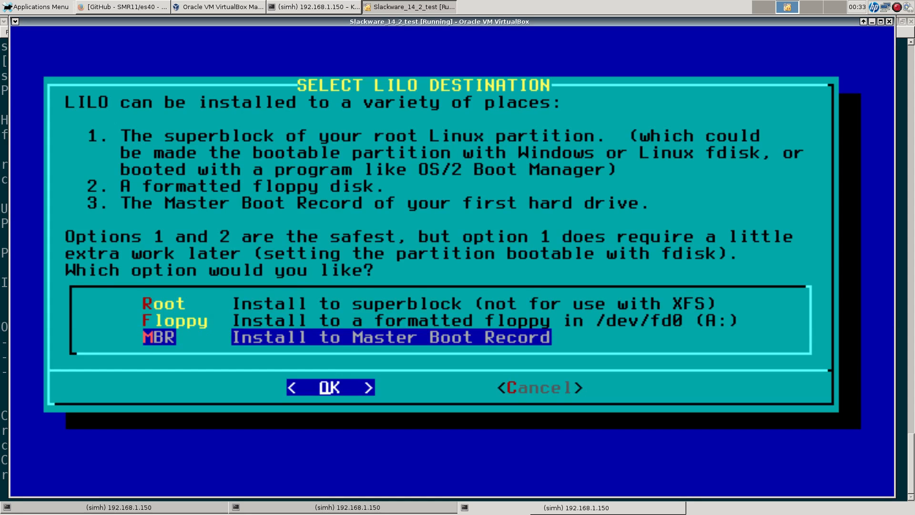
{"action": "key", "text": "Return"}
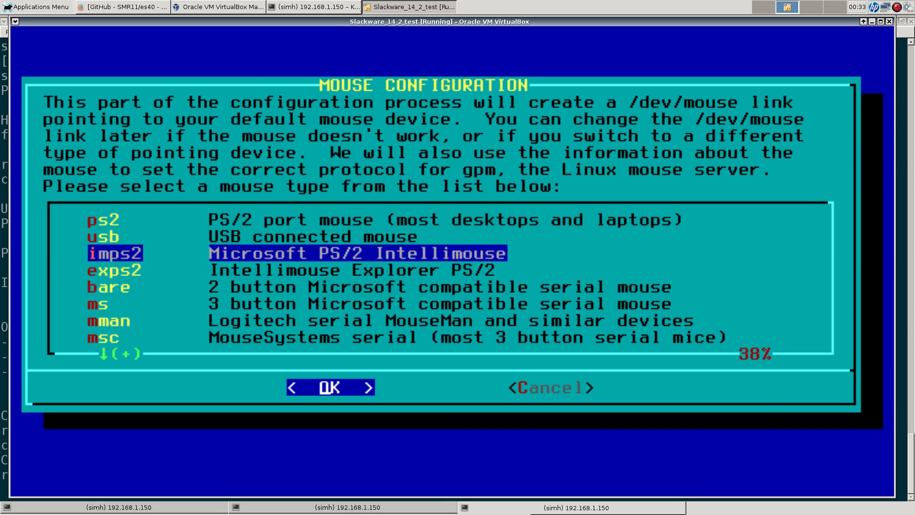
Step: Choose imps2 as the mouse type and decline loading gpm at boot
{"action": "key", "text": "Return"}
{"action": "key", "text": "Right"}
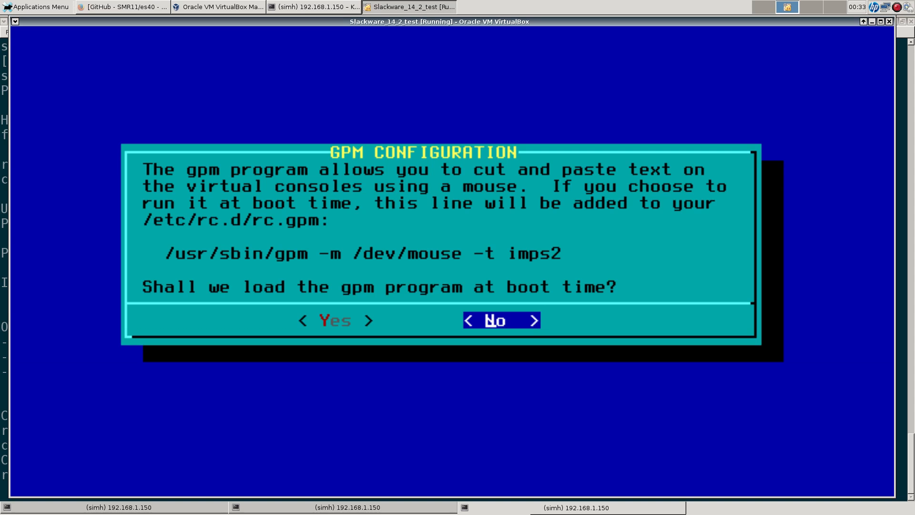
{"action": "key", "text": "Return"}
{"action": "key", "text": "Return"}
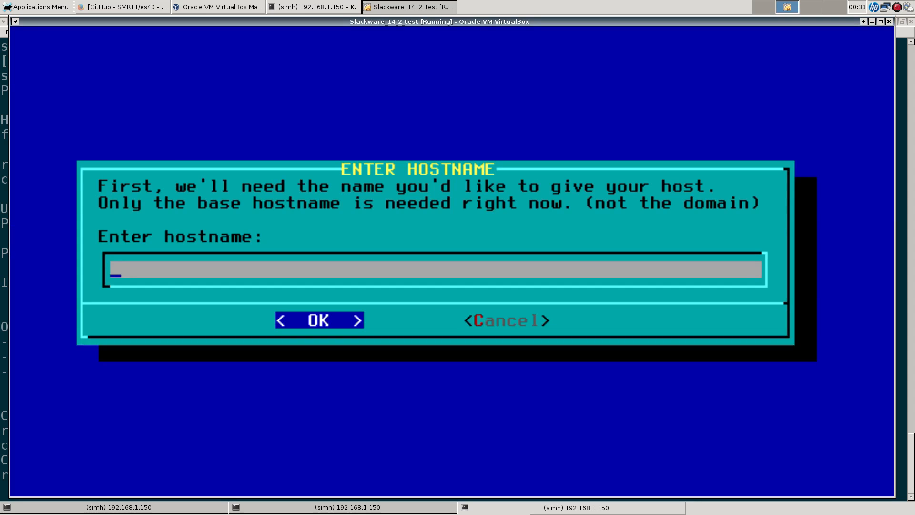
Step: Set the hostname to slack142test and the domain to home.lan
{"action": "type", "text": "slack1"}
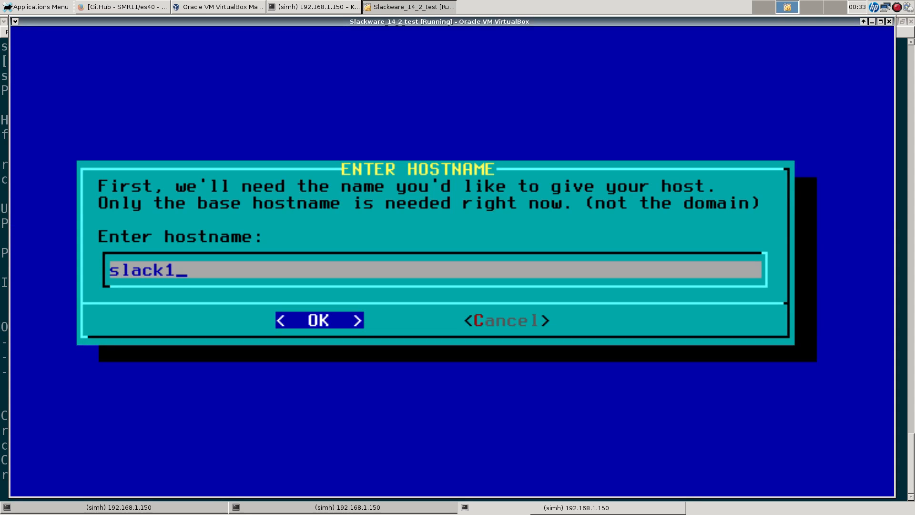
{"action": "type", "text": "42test"}
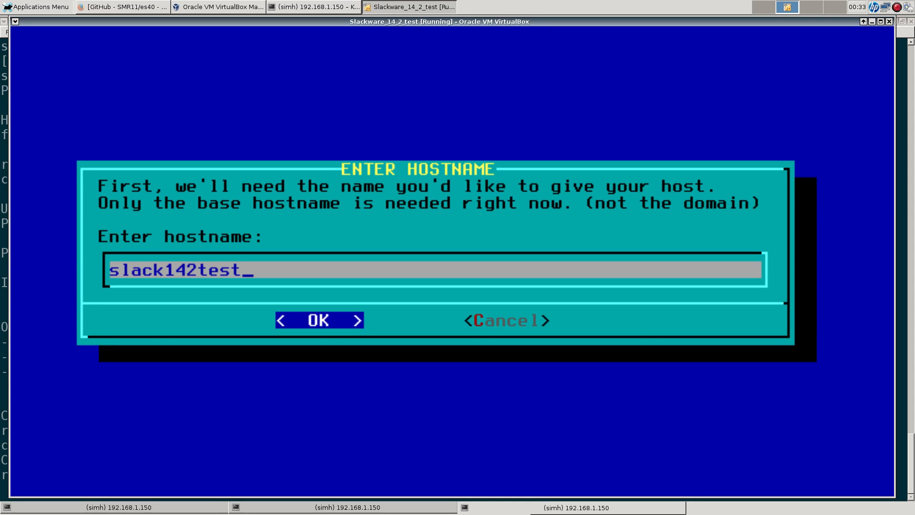
{"action": "key", "text": "Return"}
{"action": "type", "text": "home.lan"}
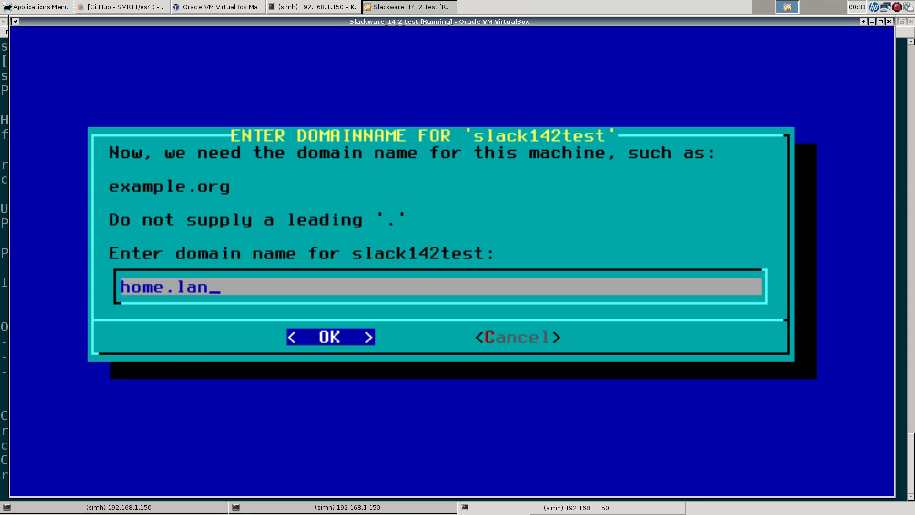
{"action": "key", "text": "Return"}
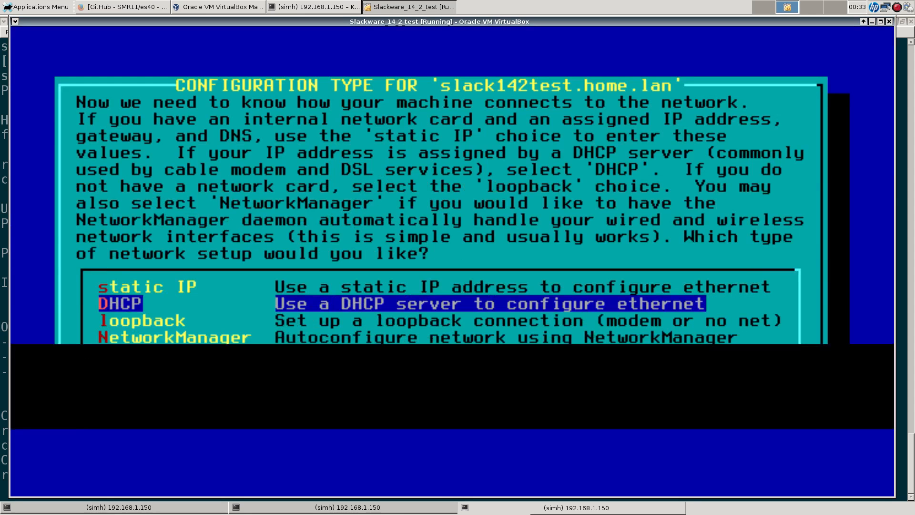
Step: Use static IP 192.168.1.146 with netmask 255.255.255.0 and gateway 192.168.1.1
{"action": "key", "text": "Up"}
{"action": "key", "text": "Return"}
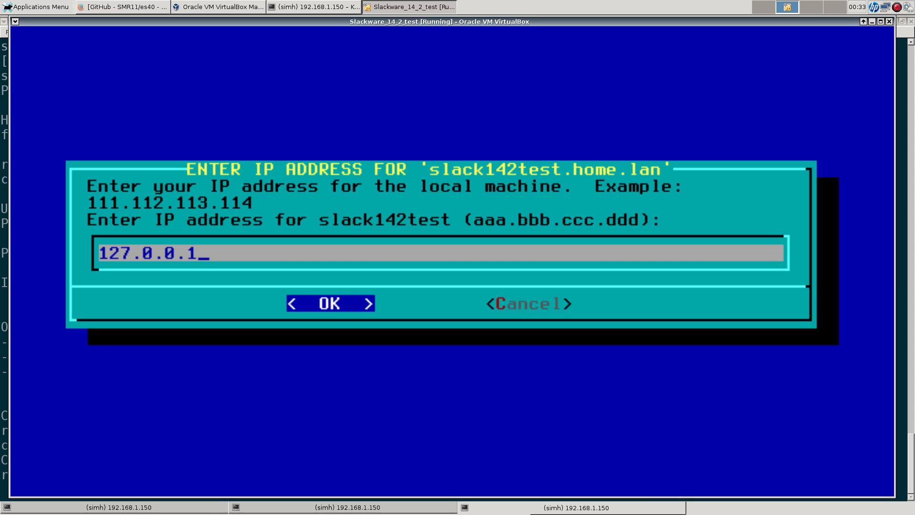
{"action": "key", "text": "BackSpace"}
{"action": "key", "text": "BackSpace"}
{"action": "key", "text": "BackSpace"}
{"action": "key", "text": "BackSpace"}
{"action": "key", "text": "BackSpace"}
{"action": "key", "text": "BackSpace"}
{"action": "key", "text": "BackSpace"}
{"action": "key", "text": "BackSpace"}
{"action": "key", "text": "BackSpace"}
{"action": "type", "text": "192"}
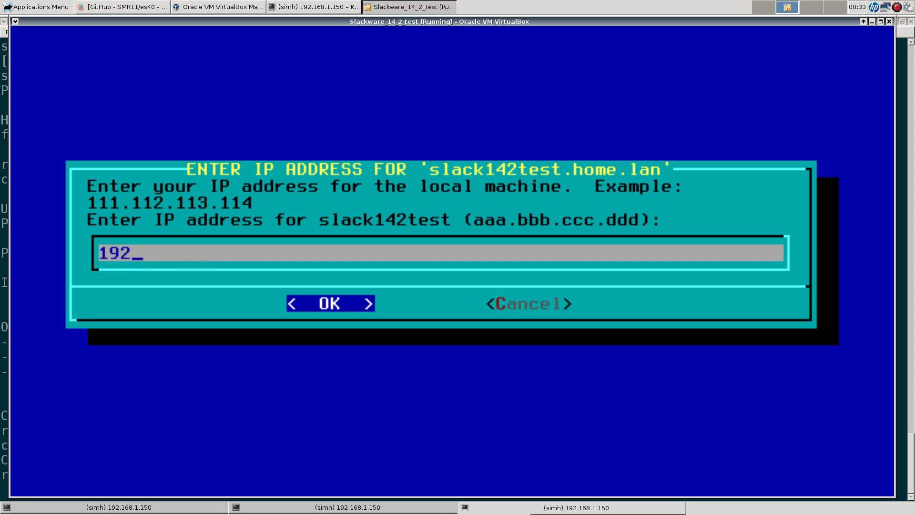
{"action": "type", "text": ".168.1.1"}
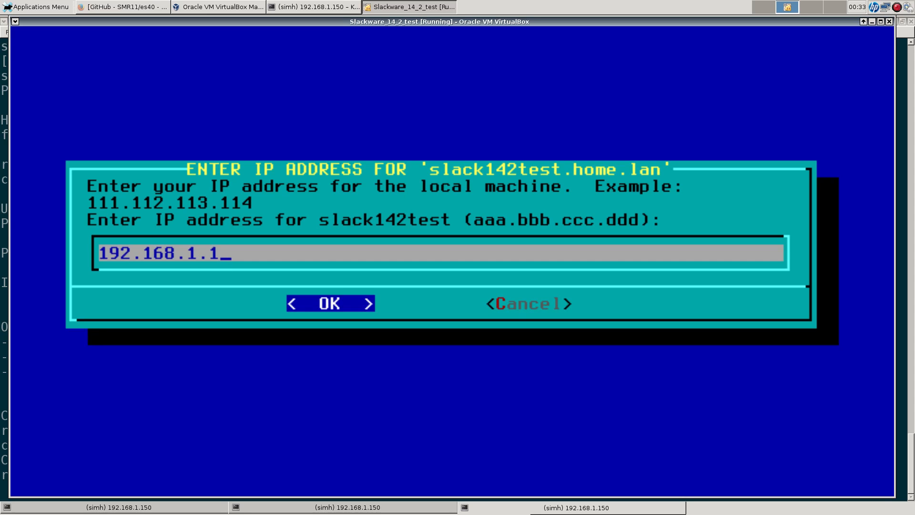
{"action": "type", "text": "46"}
{"action": "key", "text": "Return"}
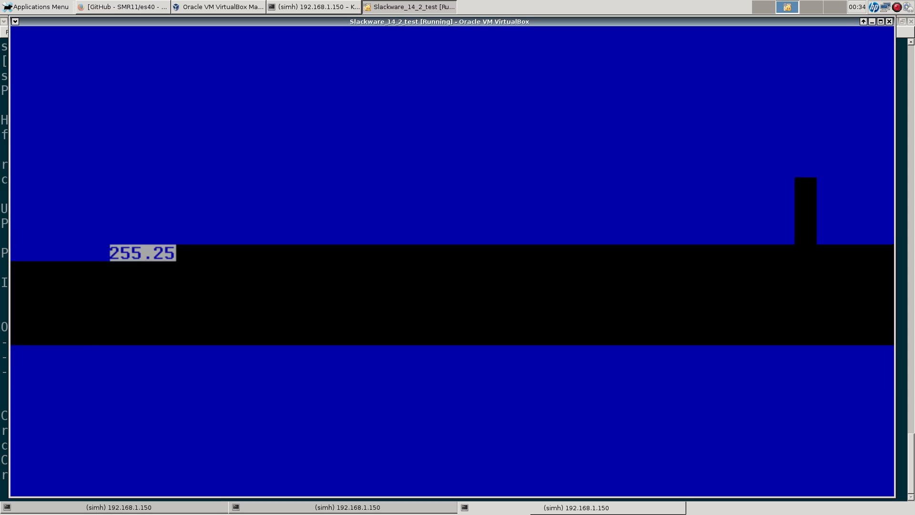
{"action": "key", "text": "Return"}
{"action": "type", "text": "192.168.1.1"}
{"action": "key", "text": "Return"}
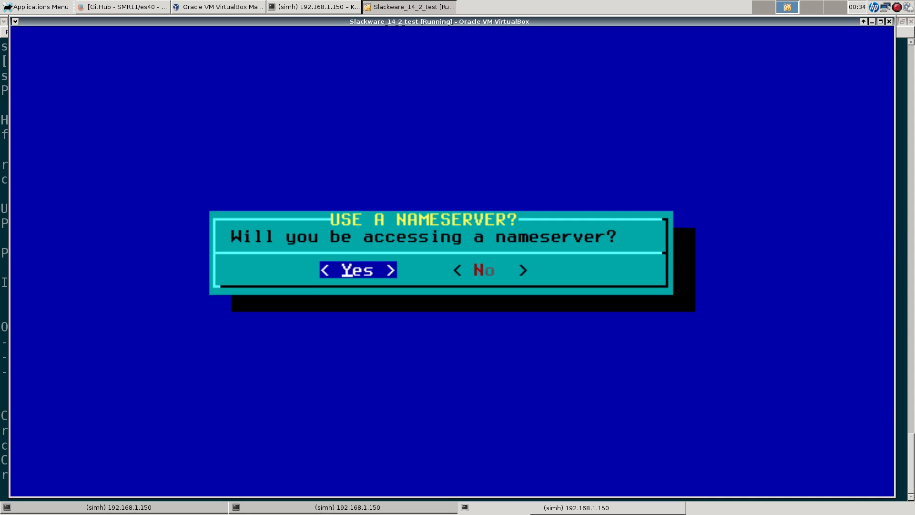
Step: Set the nameserver to 192.168.1.15 and accept the network configuration
{"action": "key", "text": "Return"}
{"action": "key", "text": "BackSpace"}
{"action": "type", "text": "5"}
{"action": "key", "text": "BackSpace"}
{"action": "type", "text": "150"}
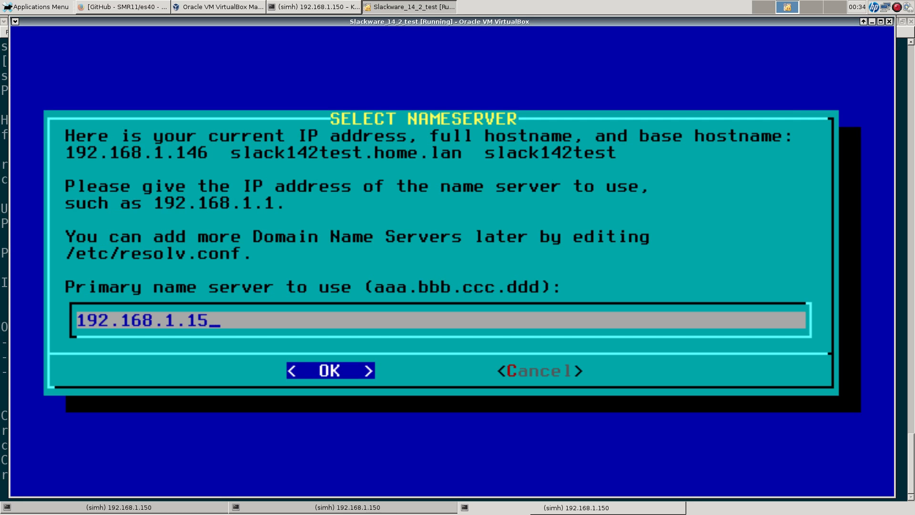
{"action": "key", "text": "Return"}
{"action": "key", "text": "Down"}
{"action": "key", "text": "Down"}
{"action": "key", "text": "Down"}
{"action": "key", "text": "Down"}
{"action": "key", "text": "Down"}
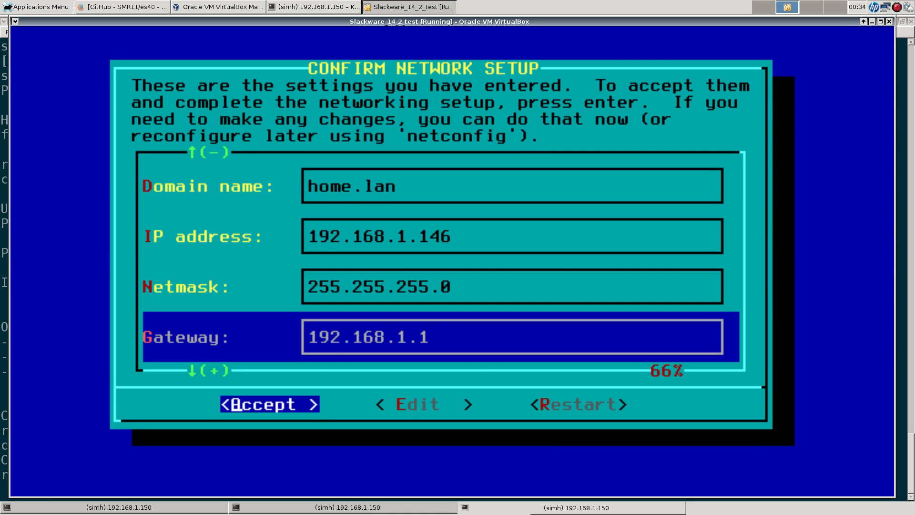
{"action": "key", "text": "Return"}
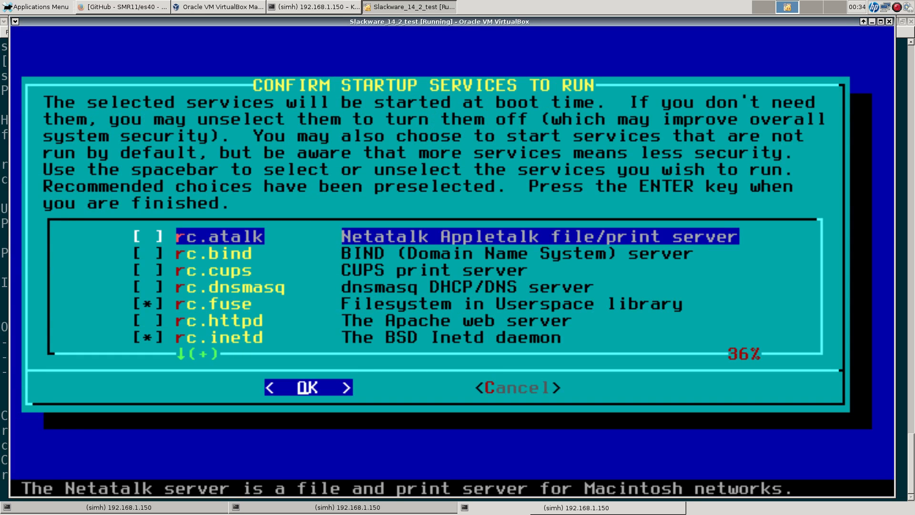
Step: Enable rc.httpd and rc.cups in the startup services checklist and confirm
{"action": "key", "text": "Down"}
{"action": "key", "text": "Down"}
{"action": "key", "text": "Down"}
{"action": "key", "text": "Down"}
{"action": "key", "text": "Down"}
{"action": "key", "text": "Down"}
{"action": "key", "text": "Down"}
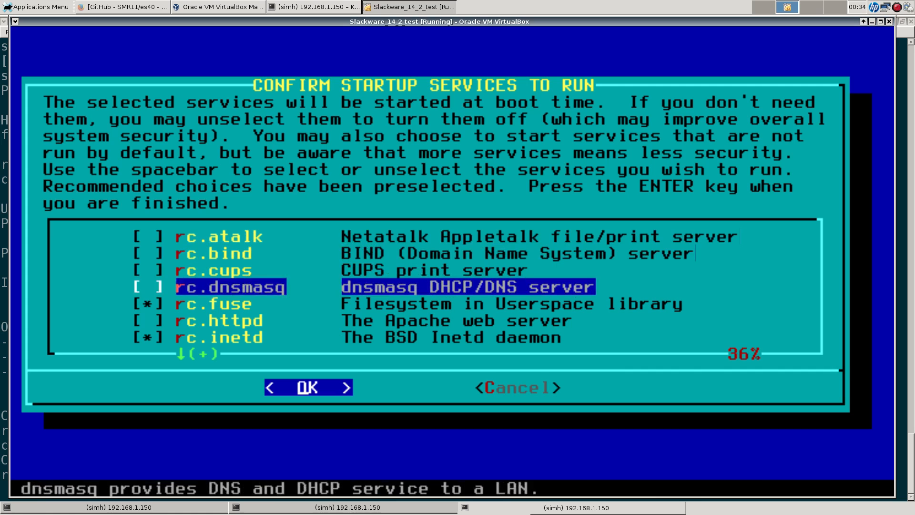
{"action": "key", "text": "Down"}
{"action": "key", "text": "Down"}
{"action": "key", "text": "Down"}
{"action": "key", "text": "Down"}
{"action": "key", "text": "Down"}
{"action": "key", "text": "Down"}
{"action": "key", "text": "Down"}
{"action": "key", "text": "Down"}
{"action": "key", "text": "Down"}
{"action": "key", "text": "Down"}
{"action": "key", "text": "Down"}
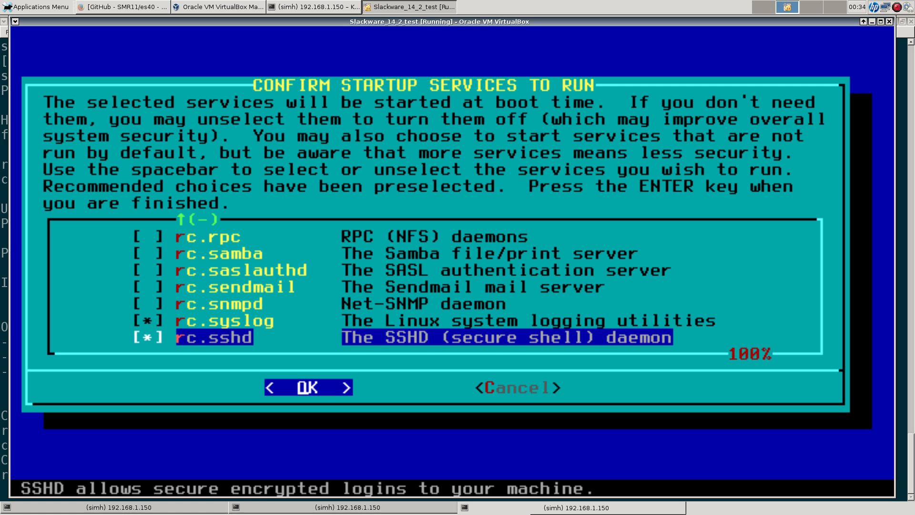
{"action": "key", "text": "Up"}
{"action": "key", "text": "Up"}
{"action": "key", "text": "Up"}
{"action": "key", "text": "Up"}
{"action": "key", "text": "Up"}
{"action": "key", "text": "Up"}
{"action": "key", "text": "Up"}
{"action": "key", "text": "Up"}
{"action": "key", "text": "Up"}
{"action": "key", "text": "Up"}
{"action": "key", "text": "Up"}
{"action": "key", "text": "Up"}
{"action": "key", "text": "Up"}
{"action": "key", "text": "Up"}
{"action": "key", "text": "Up"}
{"action": "key", "text": "Up"}
{"action": "key", "text": "Up"}
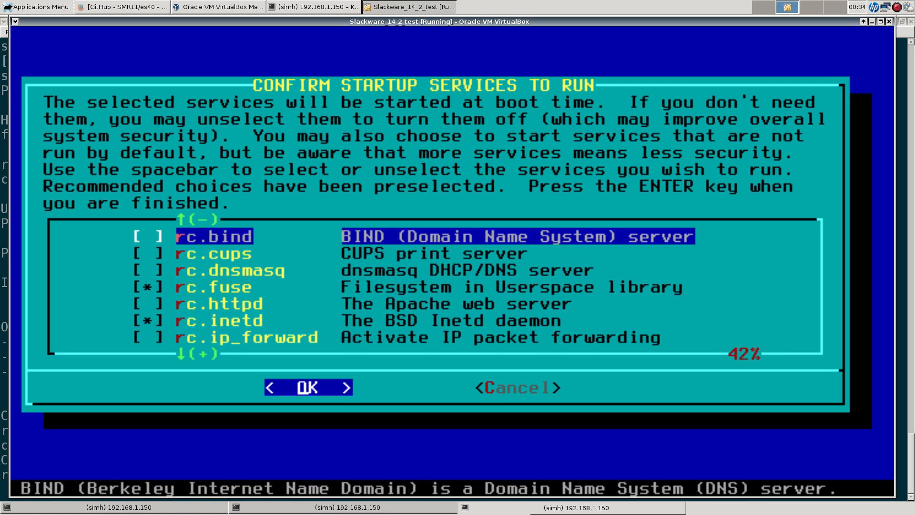
{"action": "key", "text": "Up"}
{"action": "key", "text": "Down"}
{"action": "key", "text": "Down"}
{"action": "key", "text": "Down"}
{"action": "key", "text": "Down"}
{"action": "key", "text": "Down"}
{"action": "key", "text": "space"}
{"action": "key", "text": "Down"}
{"action": "key", "text": "Down"}
{"action": "key", "text": "Down"}
{"action": "key", "text": "Down"}
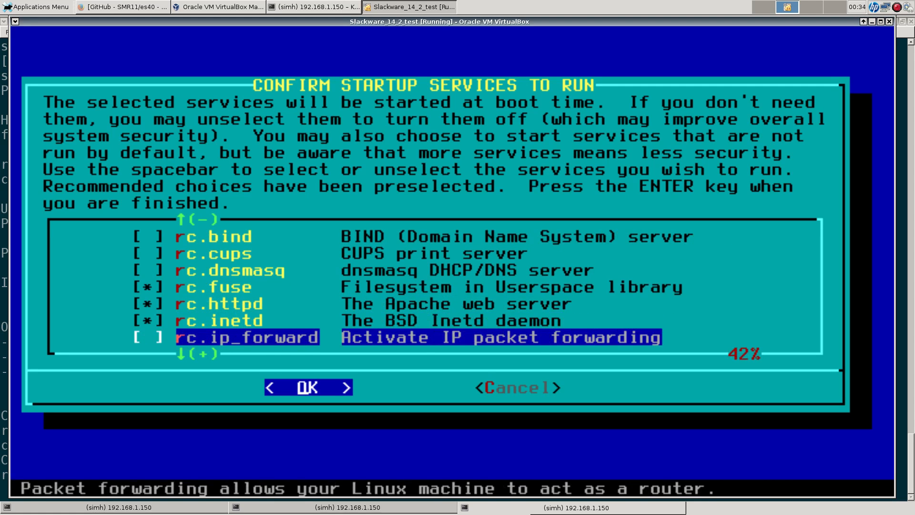
{"action": "key", "text": "Up"}
{"action": "key", "text": "Up"}
{"action": "key", "text": "Up"}
{"action": "key", "text": "Up"}
{"action": "key", "text": "Up"}
{"action": "key", "text": "Up"}
{"action": "key", "text": "Up"}
{"action": "key", "text": "Up"}
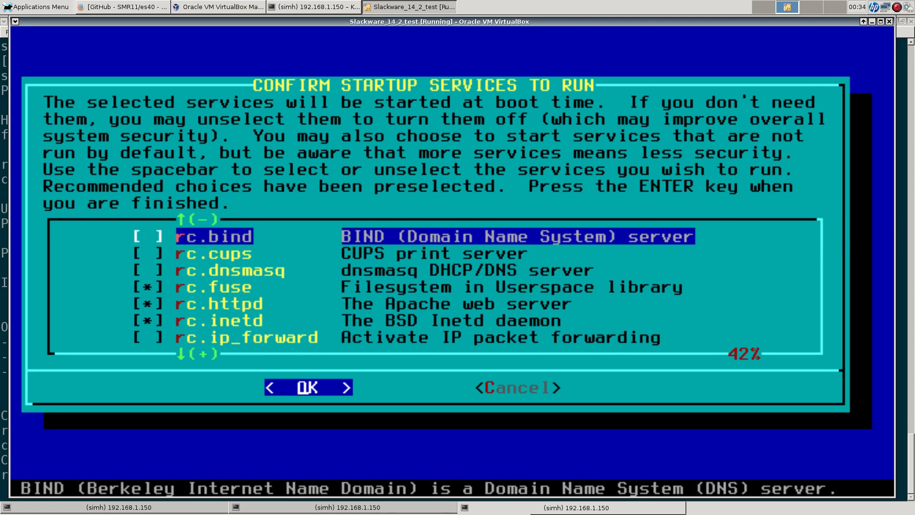
{"action": "key", "text": "Down"}
{"action": "key", "text": "space"}
{"action": "key", "text": "Return"}
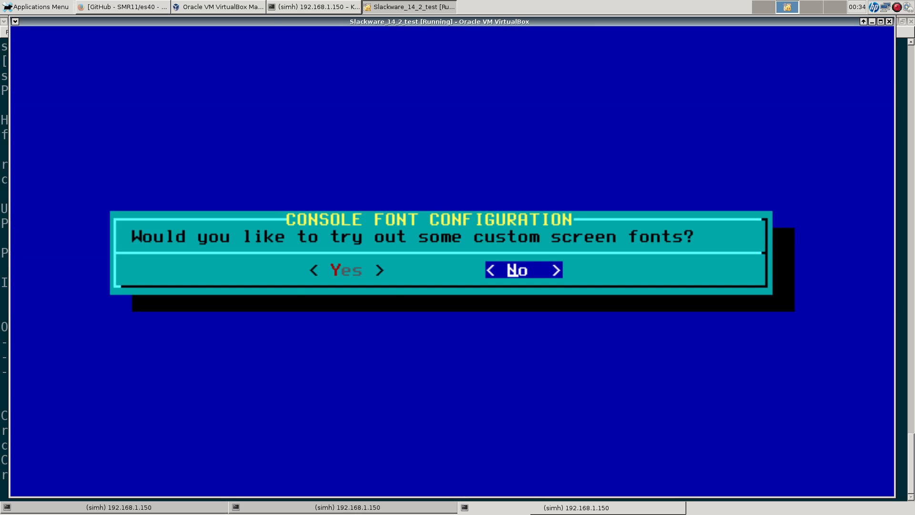
Step: Decline custom fonts, keep the hardware clock on local time, and set timezone US/Central
{"action": "key", "text": "Return"}
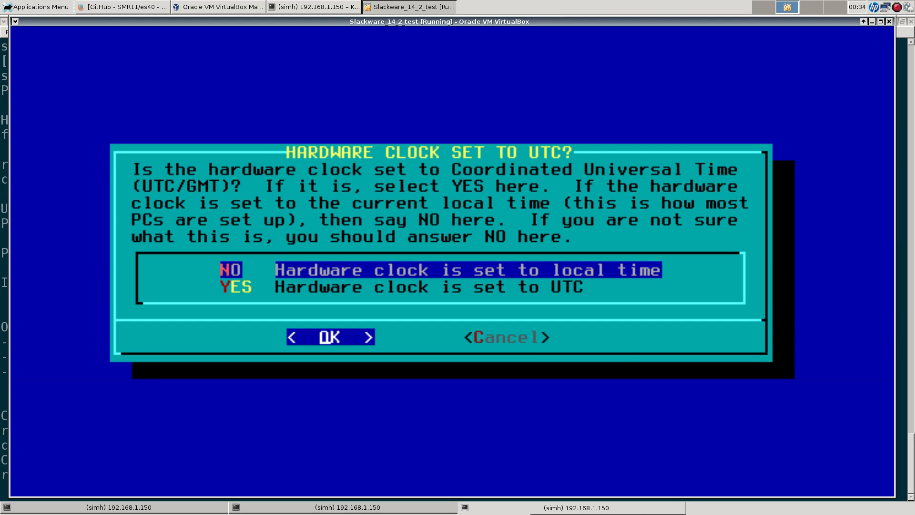
{"action": "key", "text": "Return"}
{"action": "key", "text": "Down"}
{"action": "key", "text": "Down"}
{"action": "key", "text": "Down"}
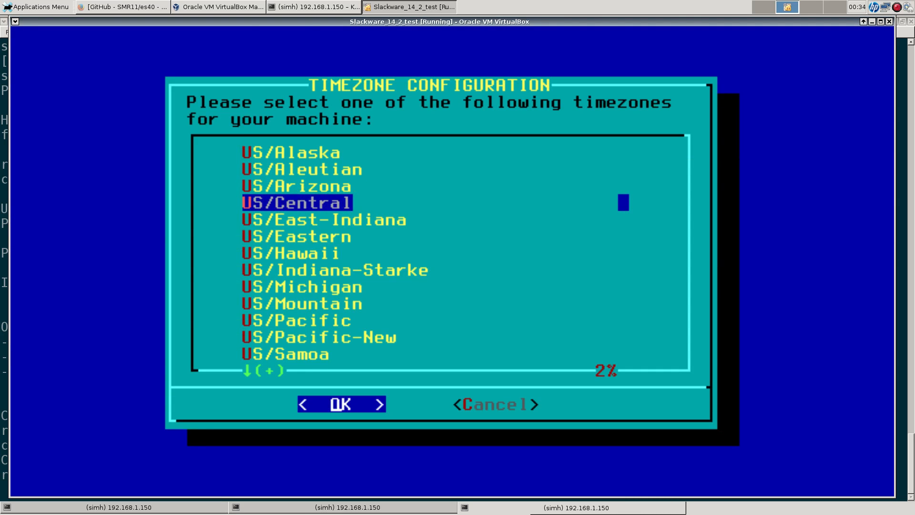
{"action": "key", "text": "Return"}
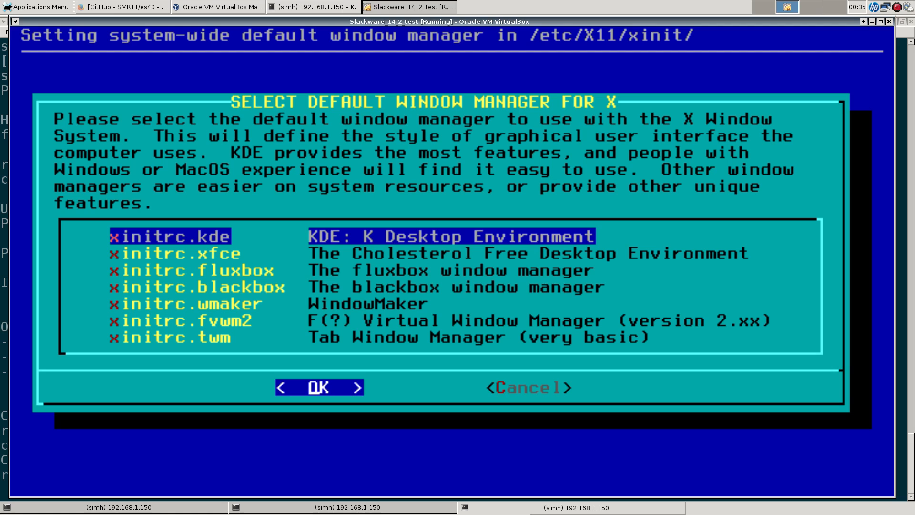
Step: Choose initrc.xfce (Xfce) as the default window manager
{"action": "key", "text": "Down"}
{"action": "key", "text": "Down"}
{"action": "key", "text": "Down"}
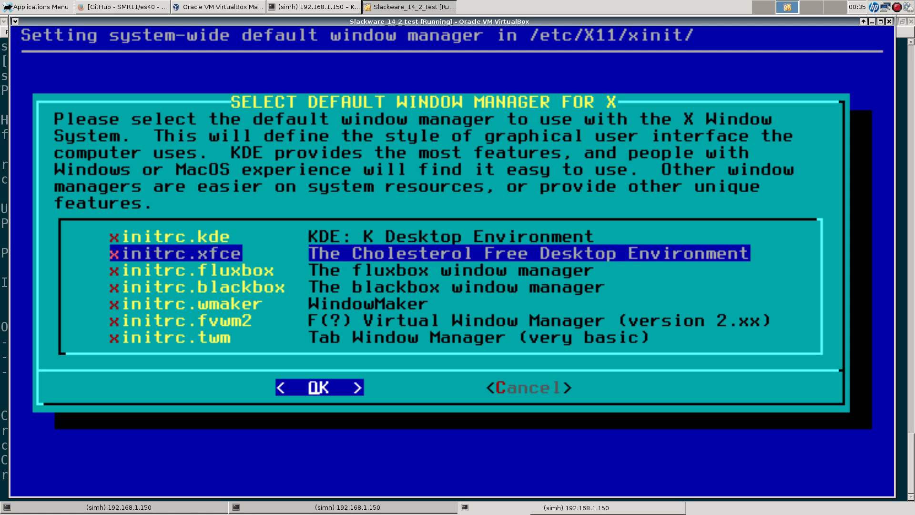
{"action": "key", "text": "Up"}
{"action": "key", "text": "Up"}
{"action": "key", "text": "Return"}
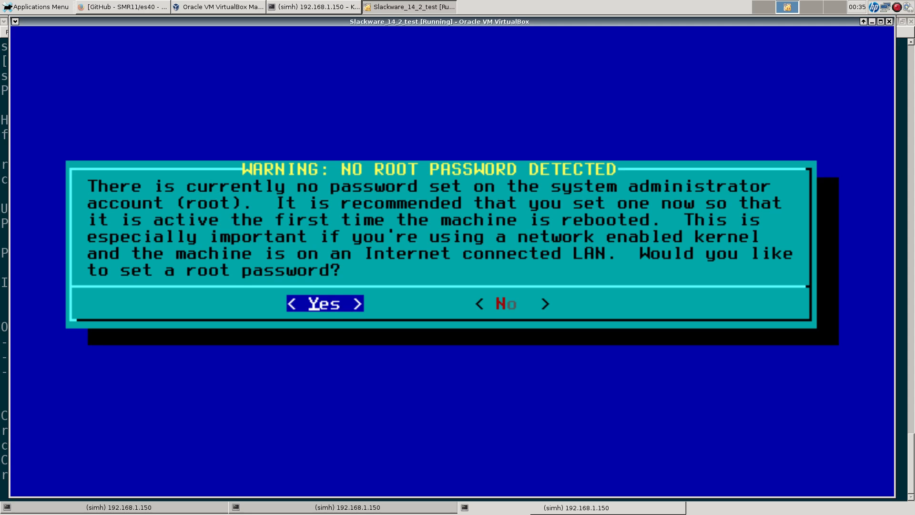
Step: Set the root password, entering it twice to confirm
{"action": "key", "text": "Return"}
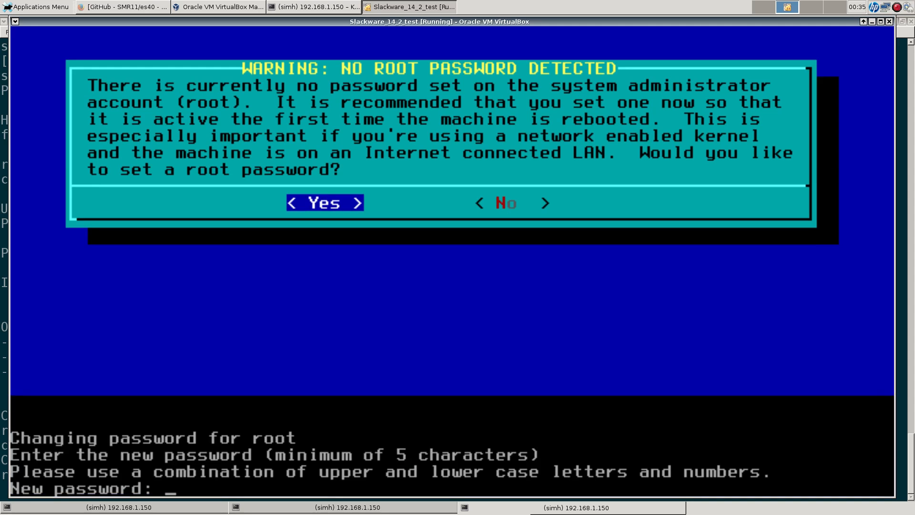
{"action": "key", "text": "Return"}
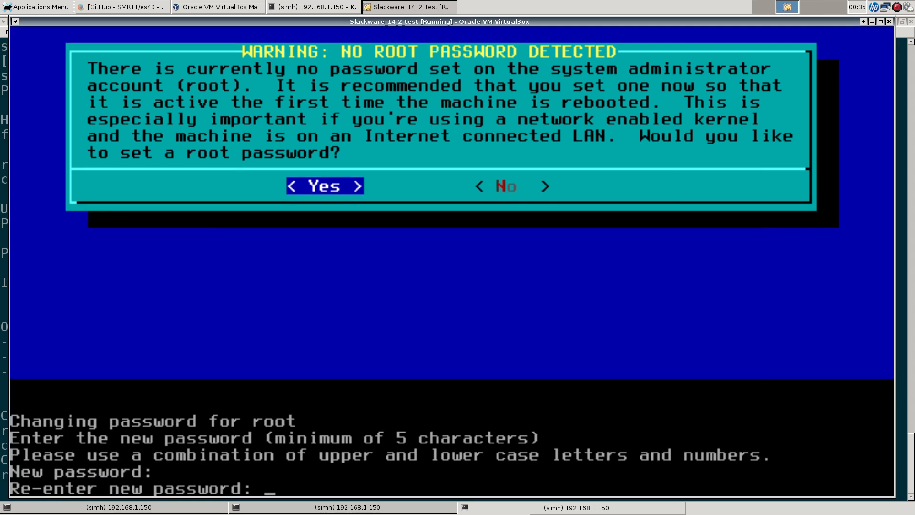
{"action": "key", "text": "Return"}
{"action": "key", "text": "Return"}
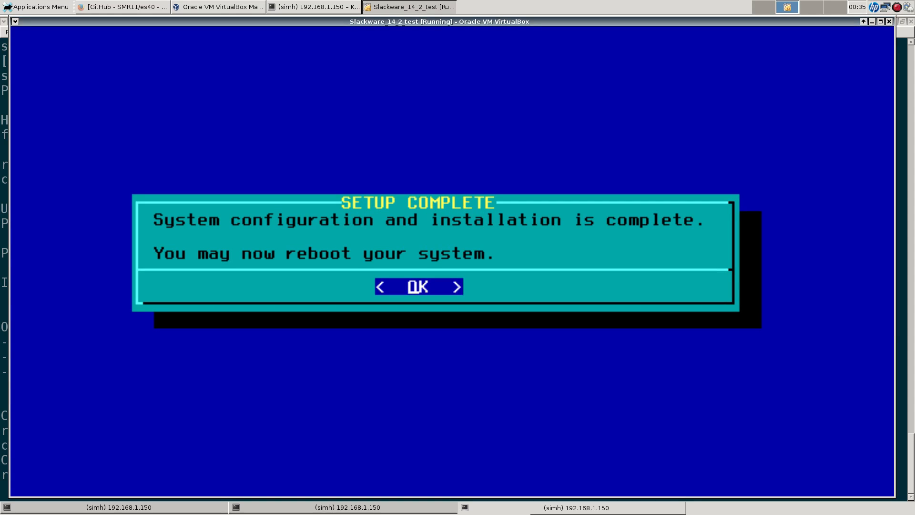
{"action": "key", "text": "Return"}
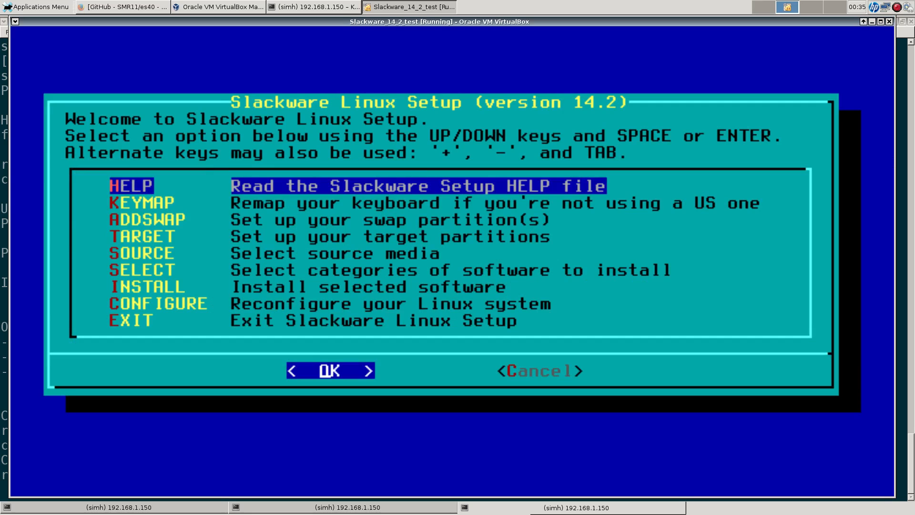
Step: Exit Slackware setup, acknowledge the disc-removal notice, and reboot the VM
{"action": "key", "text": "Down"}
{"action": "key", "text": "Down"}
{"action": "key", "text": "Down"}
{"action": "key", "text": "Down"}
{"action": "key", "text": "Down"}
{"action": "key", "text": "Down"}
{"action": "key", "text": "Down"}
{"action": "key", "text": "Down"}
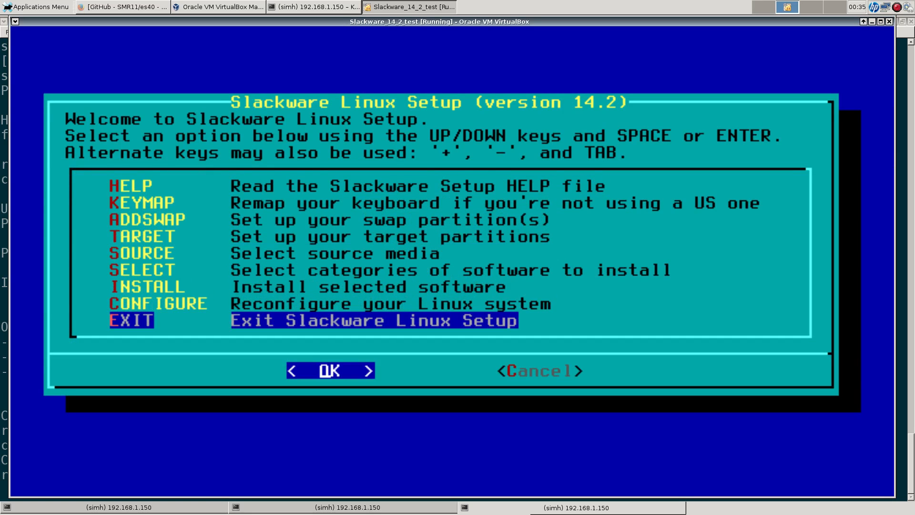
{"action": "key", "text": "Return"}
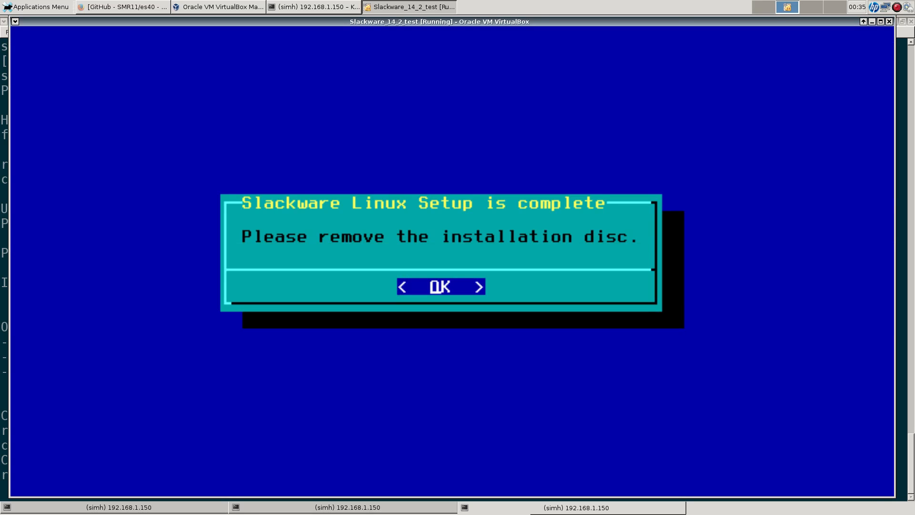
{"action": "key", "text": "Return"}
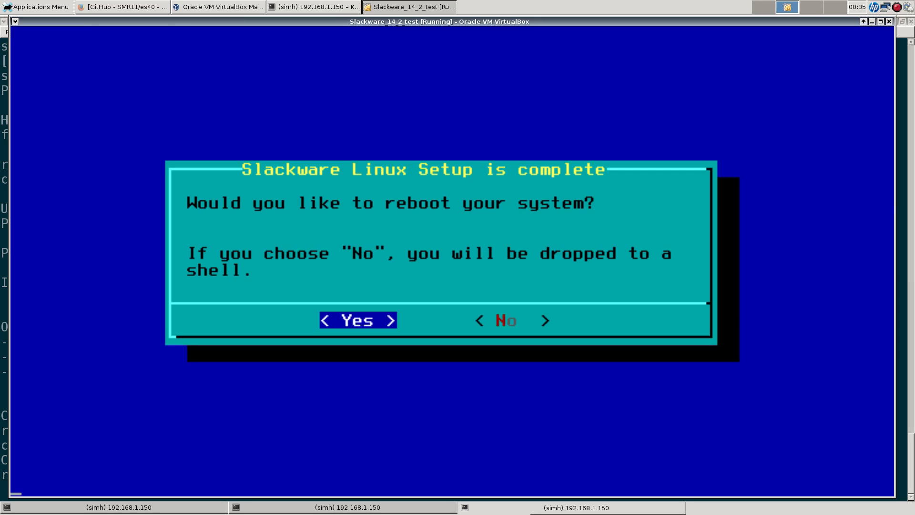
{"action": "key", "text": "Return"}
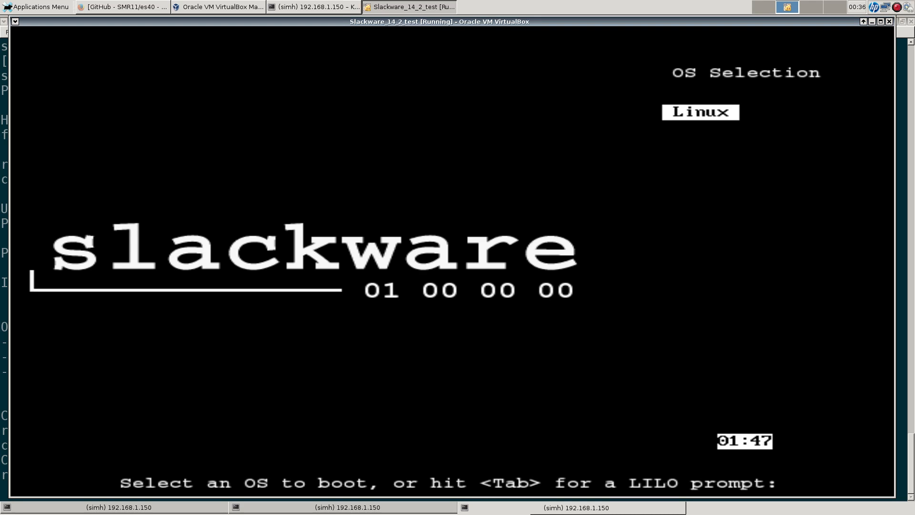
Step: Boot Linux from the LILO menu to reach the slack142test login prompt
{"action": "key", "text": "Return"}
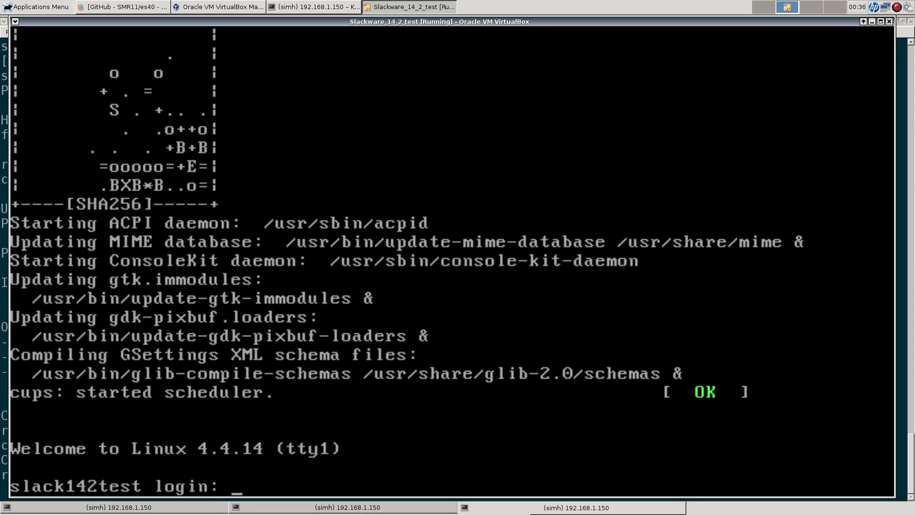
Step: Log in to the Slackware guest as root with the root password
{"action": "type", "text": "root"}
{"action": "key", "text": "Return"}
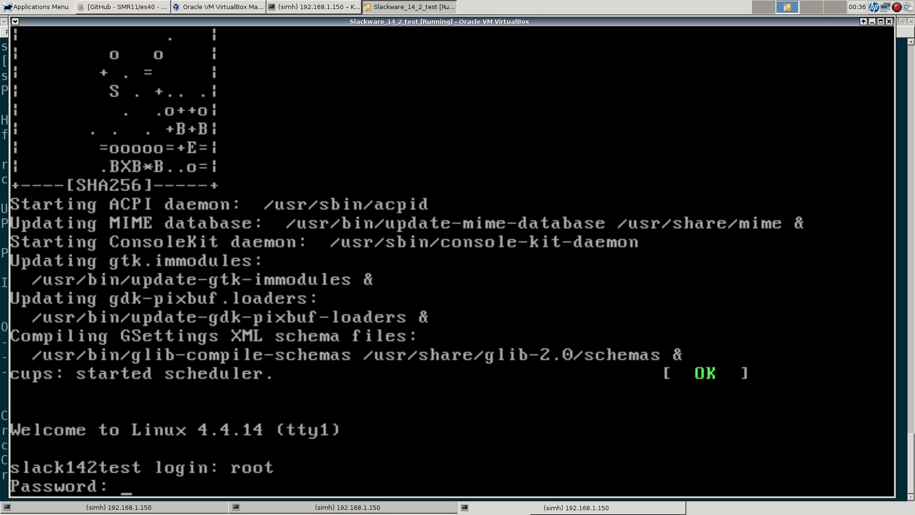
{"action": "key", "text": "Return"}
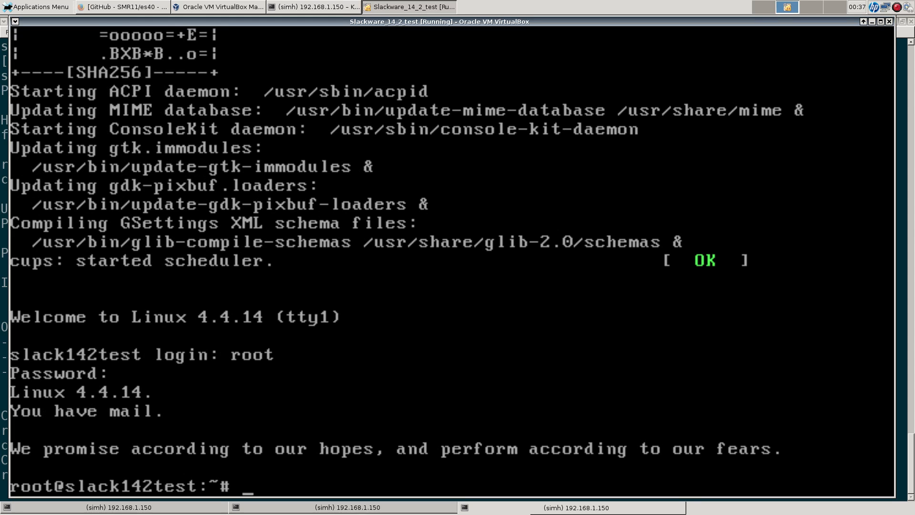
Step: Run top, then top -v to show procps-ng 3.3.11, and bring host Konsole forward
{"action": "type", "text": "top"}
{"action": "key", "text": "Return"}
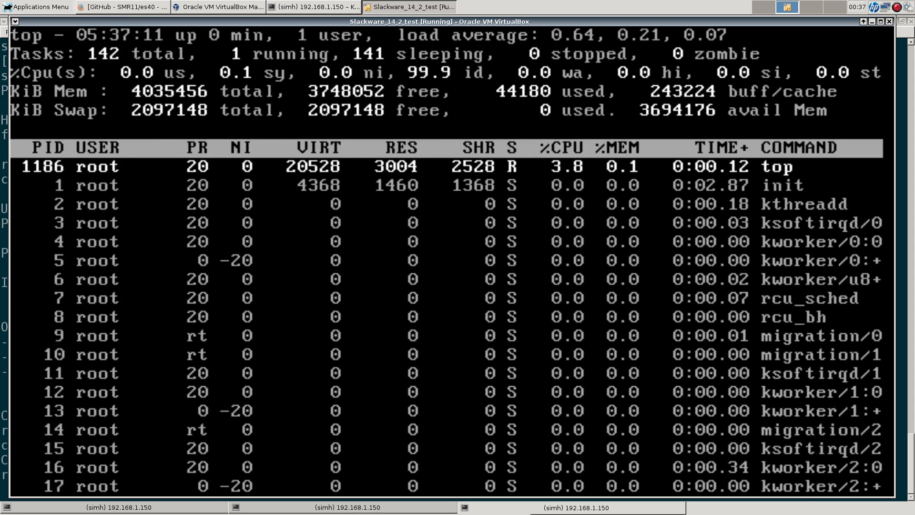
{"action": "type", "text": "qtop --ve"}
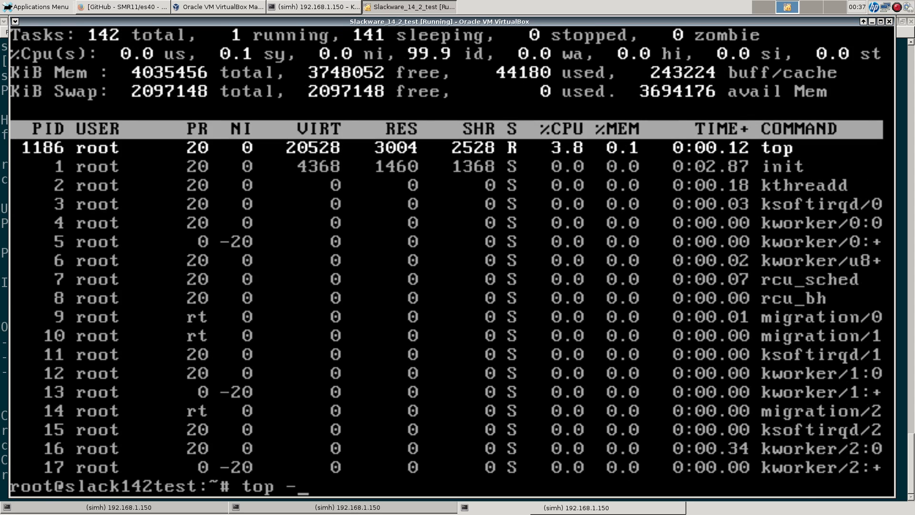
{"action": "type", "text": "rsion"}
{"action": "key", "text": "Return"}
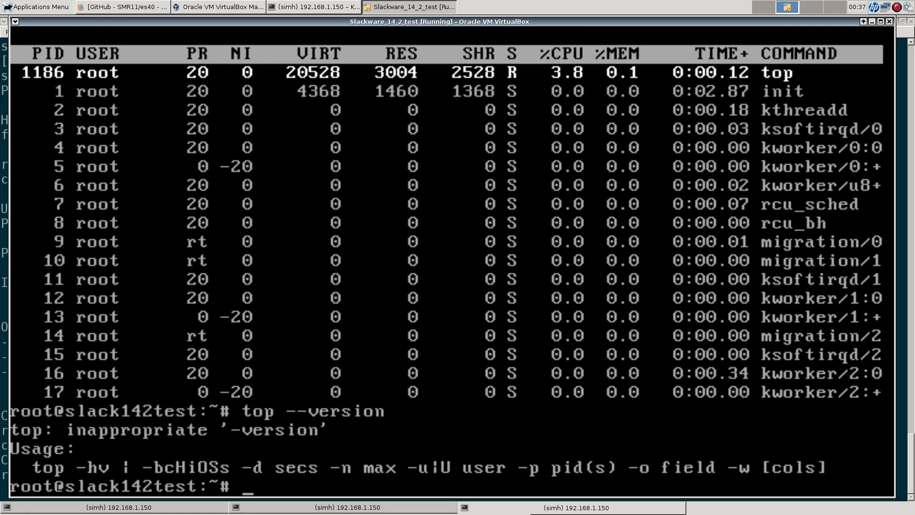
{"action": "key", "text": "Up"}
{"action": "key", "text": "BackSpace"}
{"action": "key", "text": "BackSpace"}
{"action": "key", "text": "BackSpace"}
{"action": "key", "text": "BackSpace"}
{"action": "key", "text": "BackSpace"}
{"action": "key", "text": "BackSpace"}
{"action": "key", "text": "BackSpace"}
{"action": "key", "text": "BackSpace"}
{"action": "key", "text": "BackSpace"}
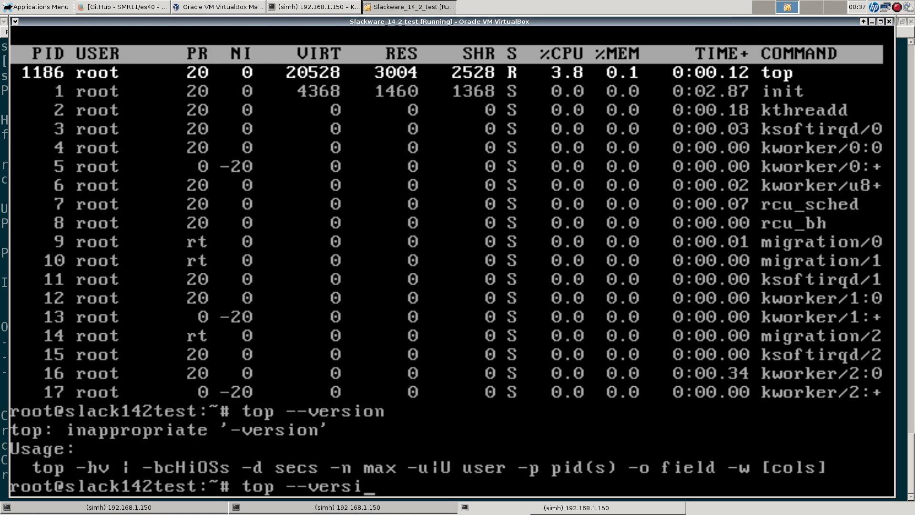
{"action": "type", "text": "-v"}
{"action": "key", "text": "Return"}
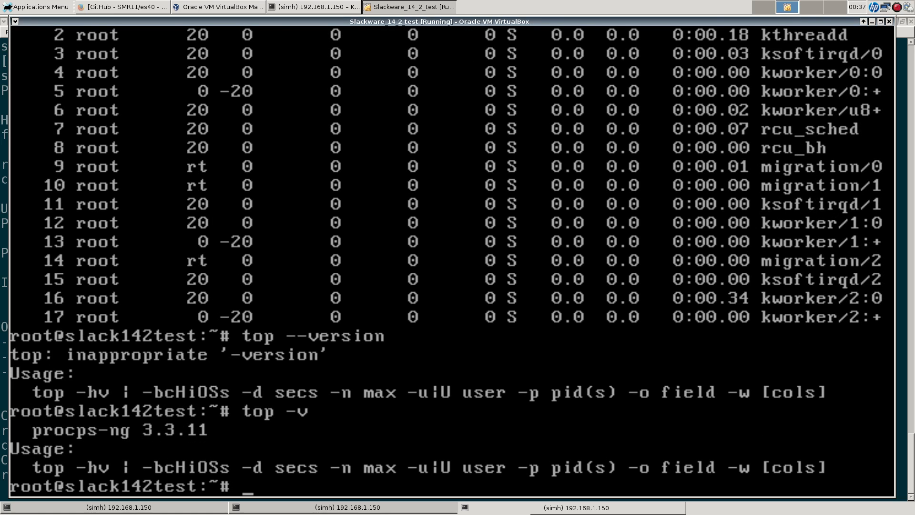
{"action": "left_click", "coordinate": [314, 7]}
Step: Run top -v on the host Konsole to compare its procps version
{"action": "type", "text": "top -v"}
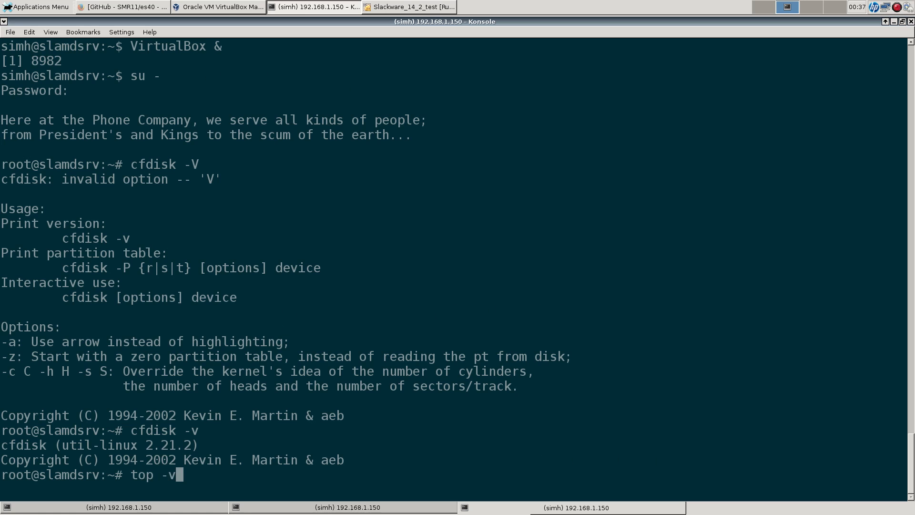
{"action": "key", "text": "Return"}
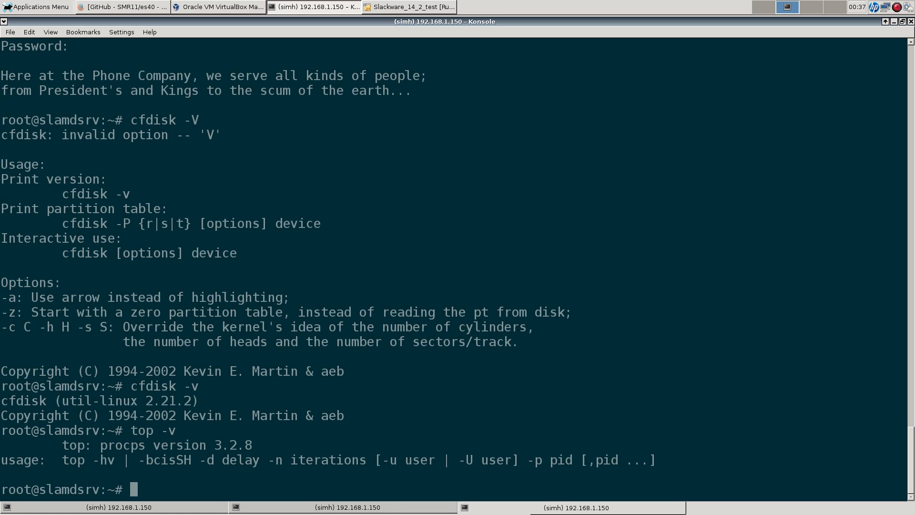
{"action": "left_click", "coordinate": [409, 7]}
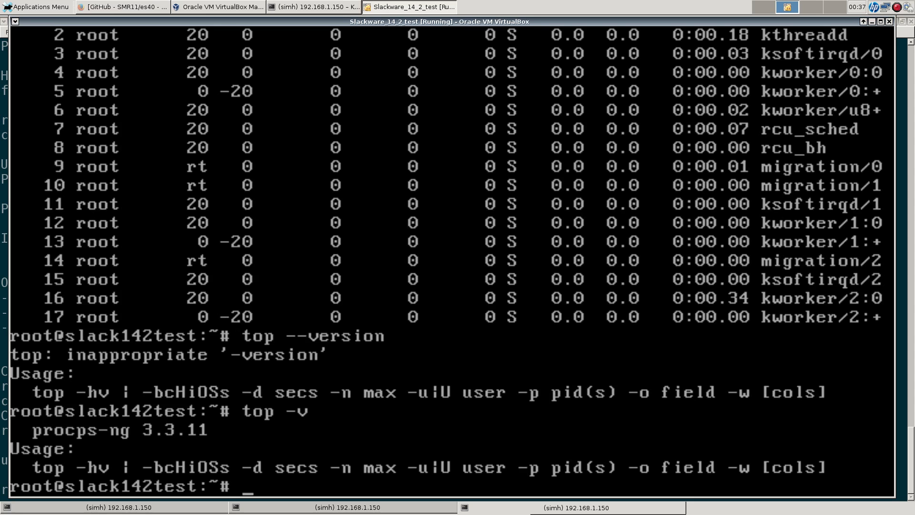
{"action": "left_click", "coordinate": [409, 8]}
{"action": "left_click", "coordinate": [409, 7]}
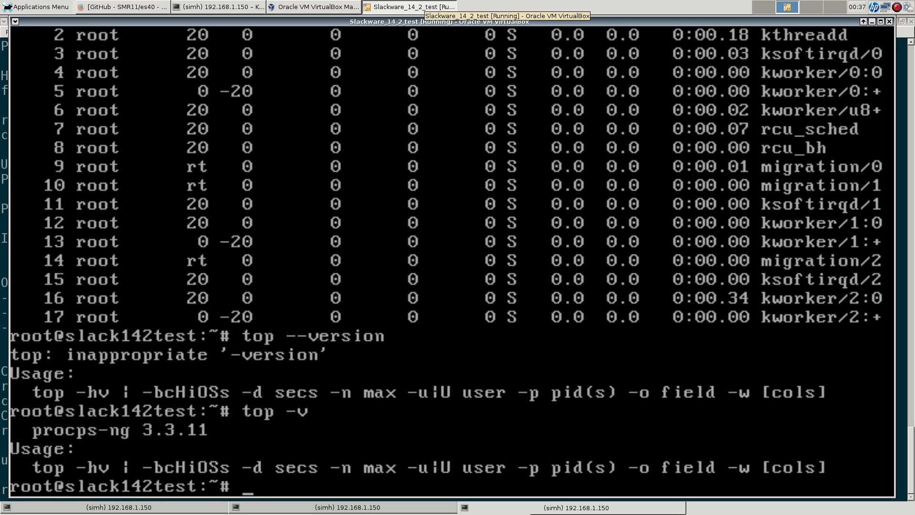
Step: Show the Perl version with perl -v in the VM and on the host
{"action": "type", "text": "pewrl"}
{"action": "key", "text": "BackSpace"}
{"action": "key", "text": "BackSpace"}
{"action": "key", "text": "BackSpace"}
{"action": "key", "text": "BackSpace"}
{"action": "type", "text": "rl -v"}
{"action": "key", "text": "Return"}
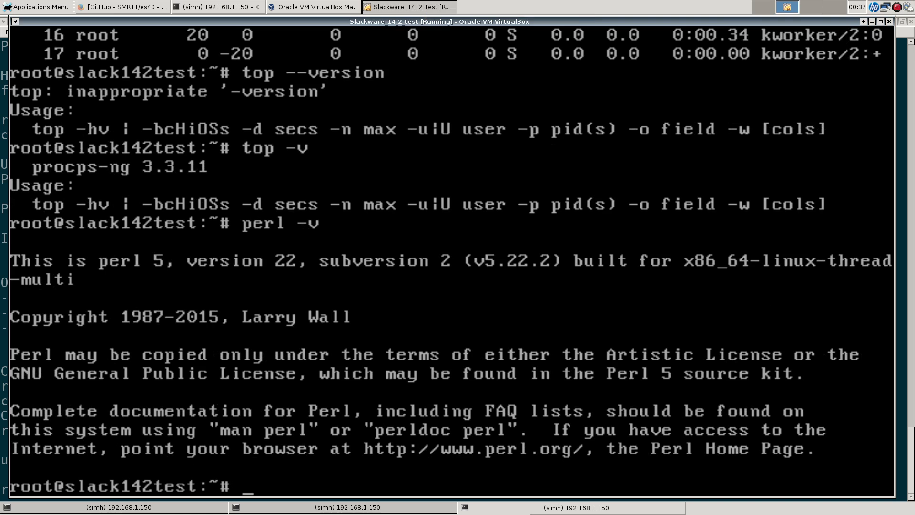
{"action": "key", "text": "alt+Tab"}
{"action": "type", "text": "perl -v"}
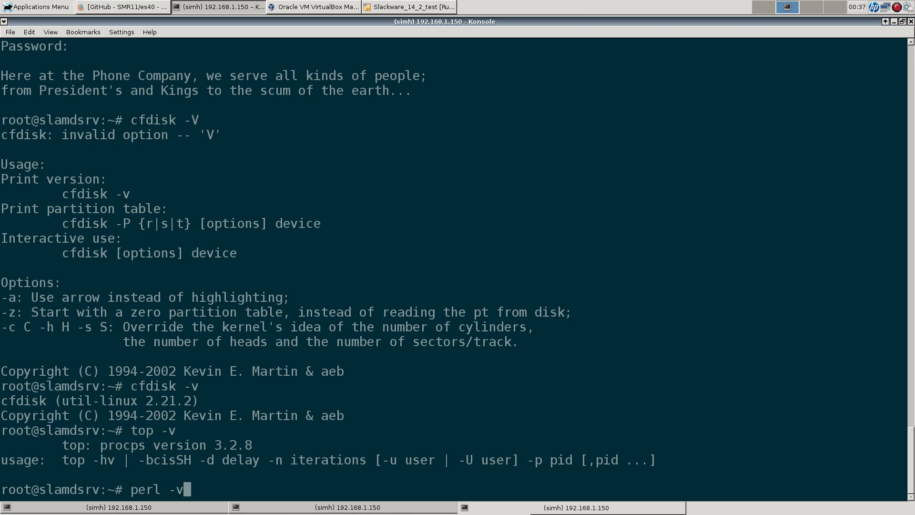
{"action": "key", "text": "Return"}
{"action": "key", "text": "alt+Tab"}
{"action": "key", "text": "alt+Tab"}
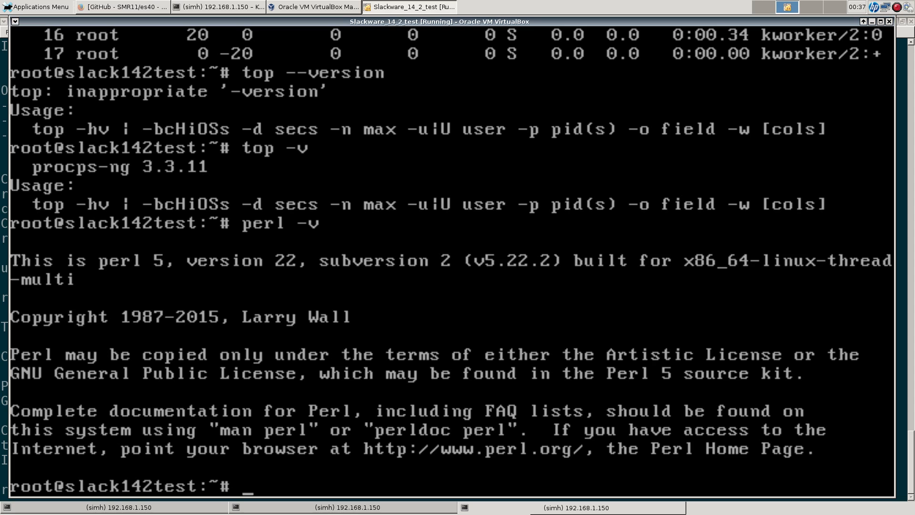
Step: Compare gcc -v output: gcc 5.3.0 in the VM versus 4.8.2 on the host
{"action": "type", "text": "gcc -v"}
{"action": "key", "text": "Return"}
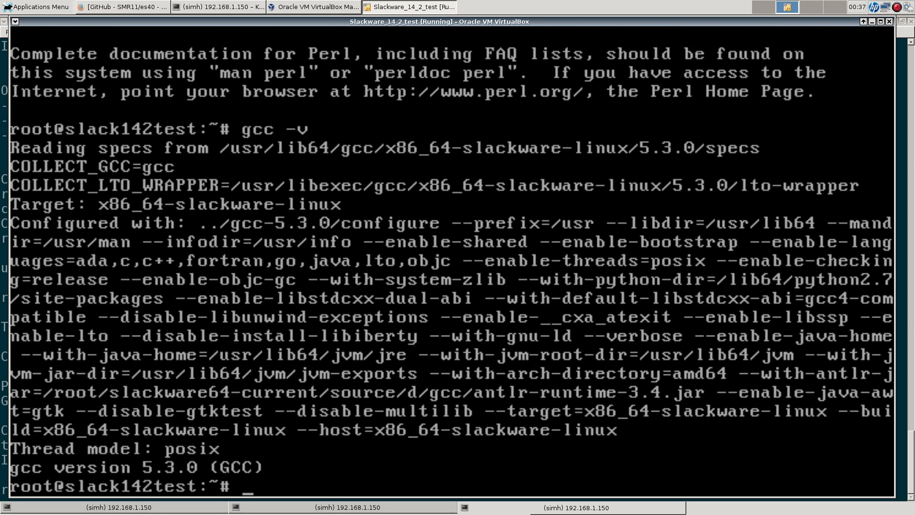
{"action": "left_click", "coordinate": [236, 7]}
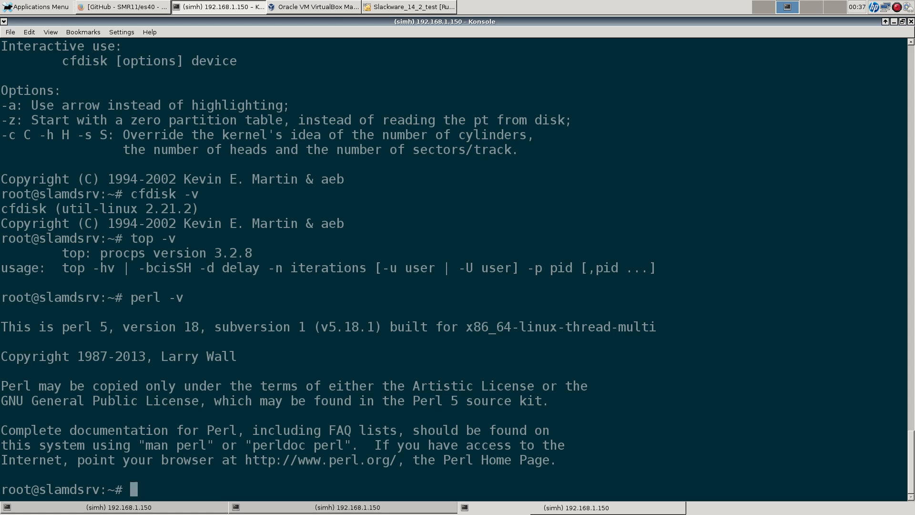
{"action": "type", "text": "gcc -v"}
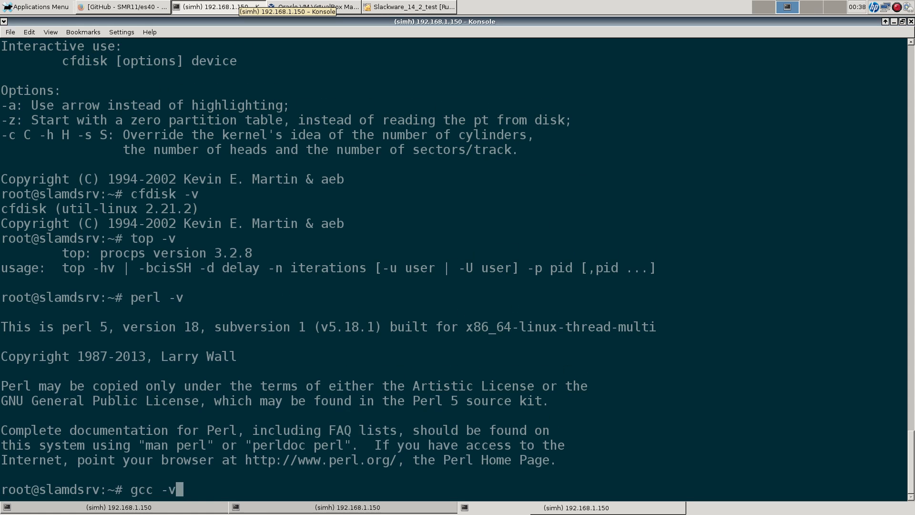
{"action": "key", "text": "Return"}
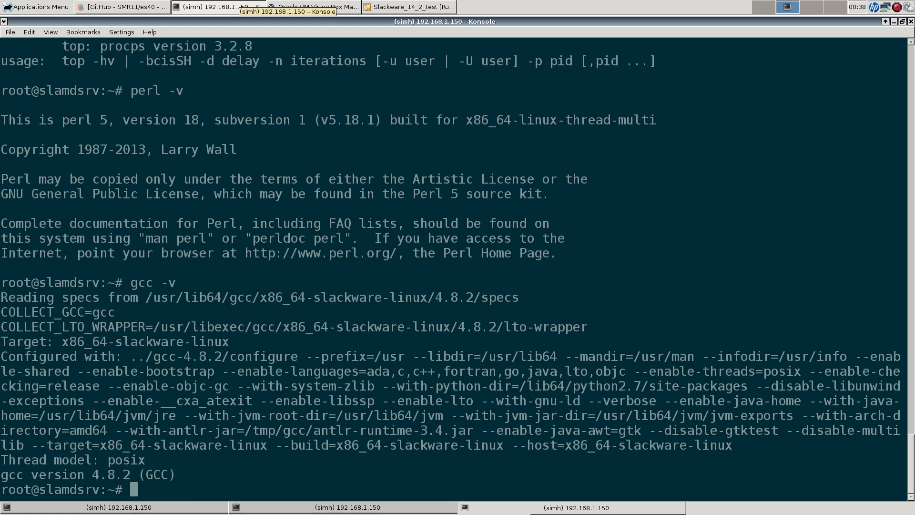
{"action": "left_click", "coordinate": [424, 6]}
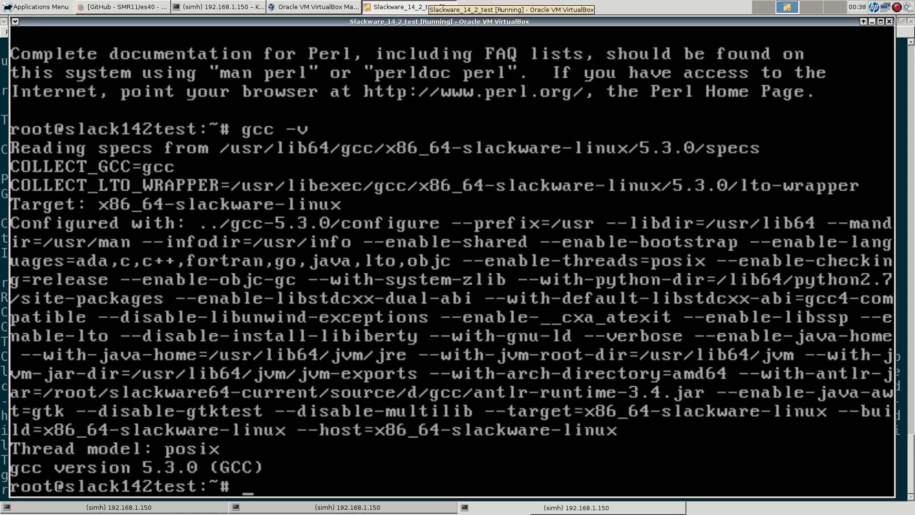
Step: Print the VM's kernel details with uname -a, showing kernel 4.4.14
{"action": "type", "text": "uname -a"}
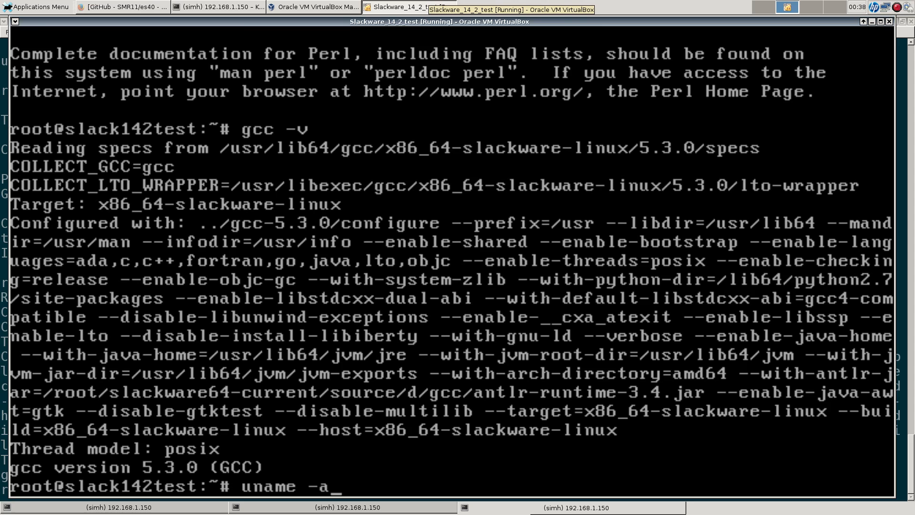
{"action": "key", "text": "Return"}
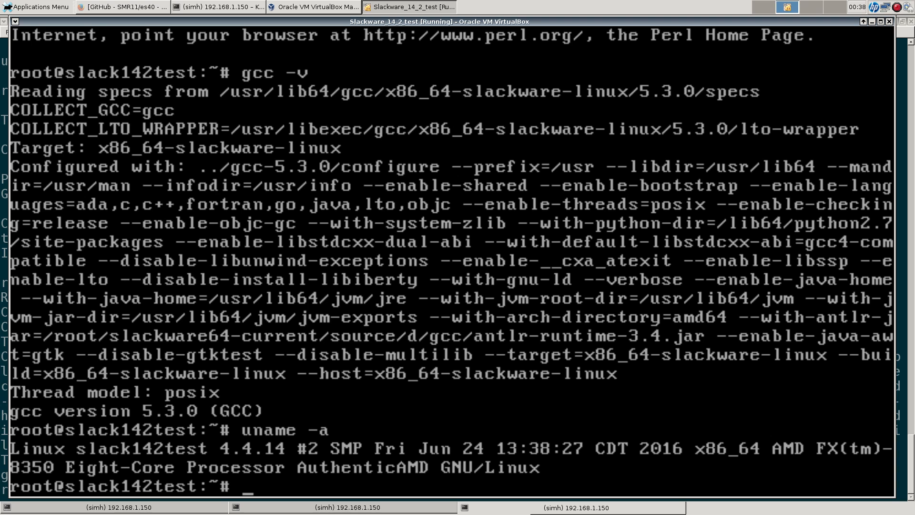
{"action": "left_click", "coordinate": [300, 7]}
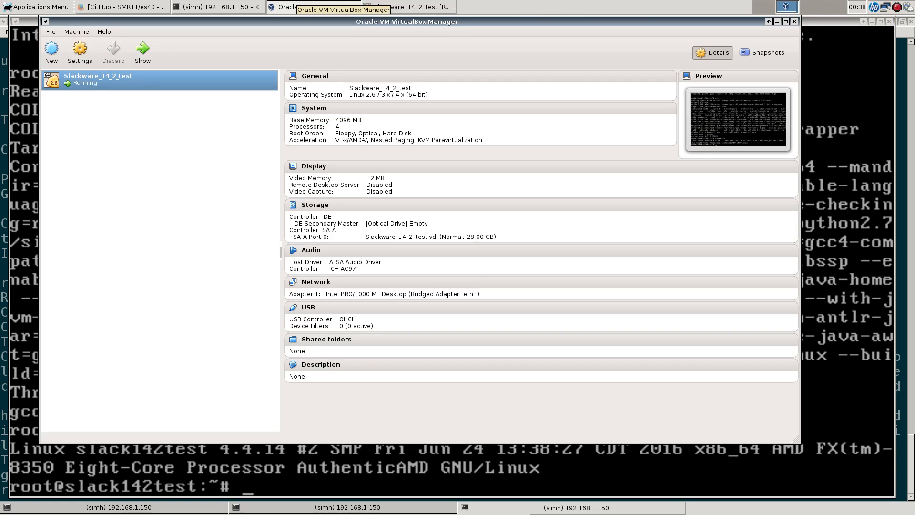
Step: Run uname -a in host Konsole to show kernel 3.10.17, then return to the VM
{"action": "left_click", "coordinate": [300, 6]}
{"action": "left_click", "coordinate": [218, 7]}
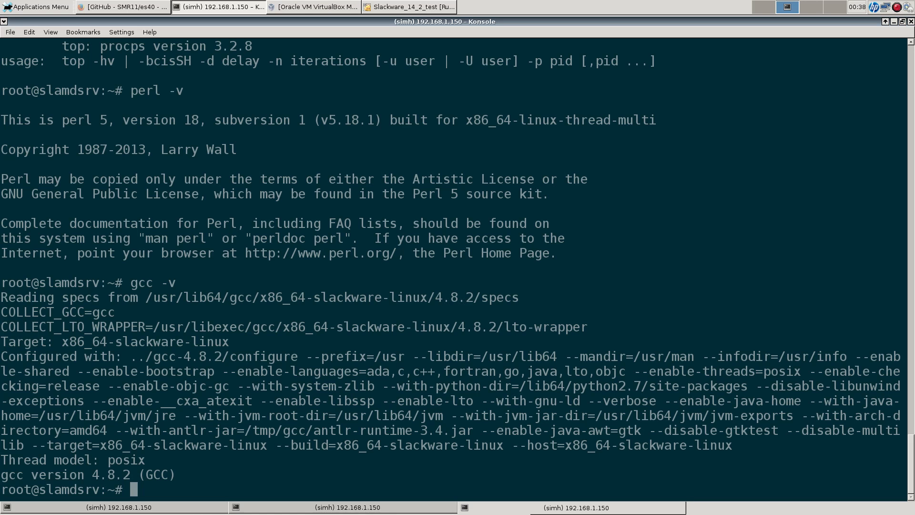
{"action": "type", "text": "uname -a"}
{"action": "key", "text": "Return"}
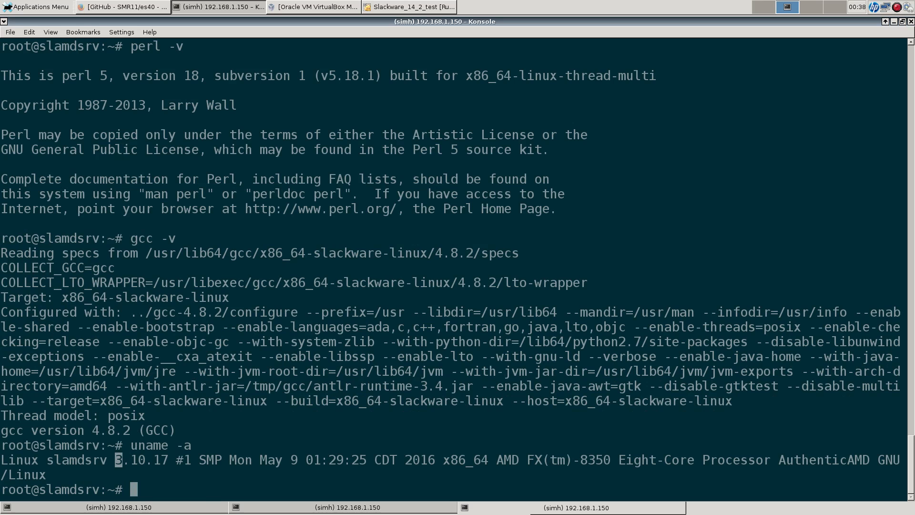
{"action": "left_click", "coordinate": [410, 7]}
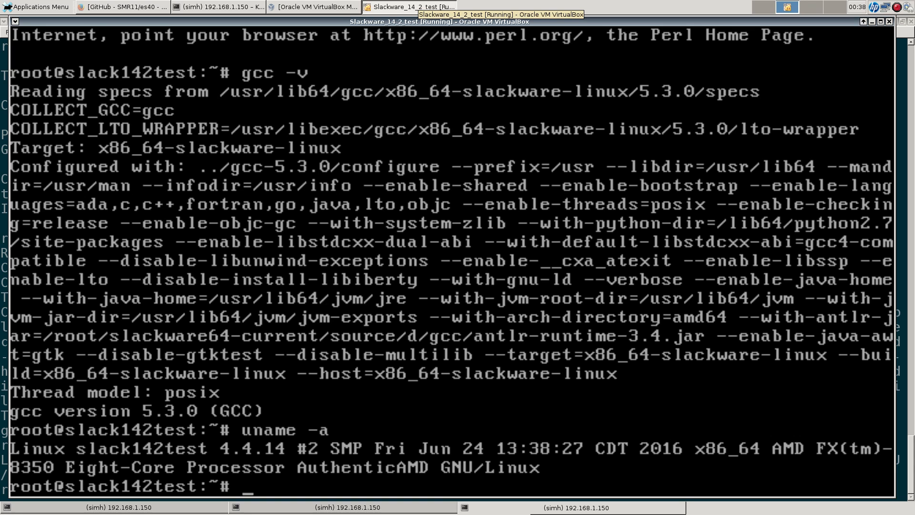
Step: Tab-complete mkfs. to list ext4, btrfs, xfs and other tools, then start typing clang
{"action": "type", "text": "mkfs."}
{"action": "key", "text": "Tab"}
{"action": "key", "text": "Tab"}
{"action": "key", "text": "Tab"}
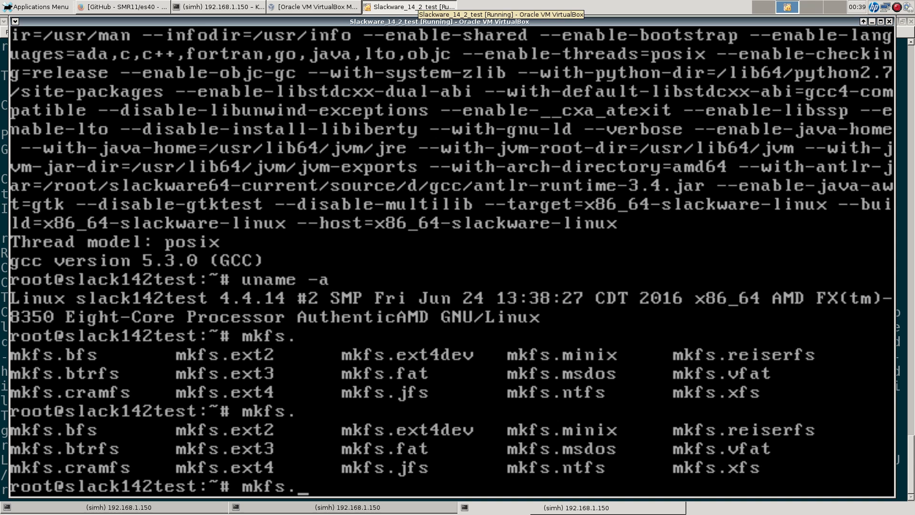
{"action": "key", "text": "ctrl+c"}
{"action": "type", "text": "clang"}
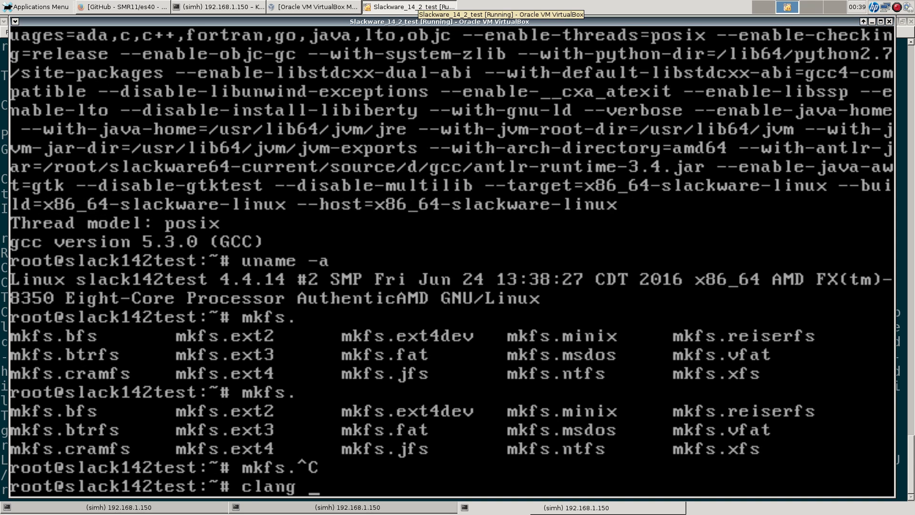
Step: List the host's available mkfs.* tools in Konsole using Tab completion
{"action": "left_click", "coordinate": [218, 7]}
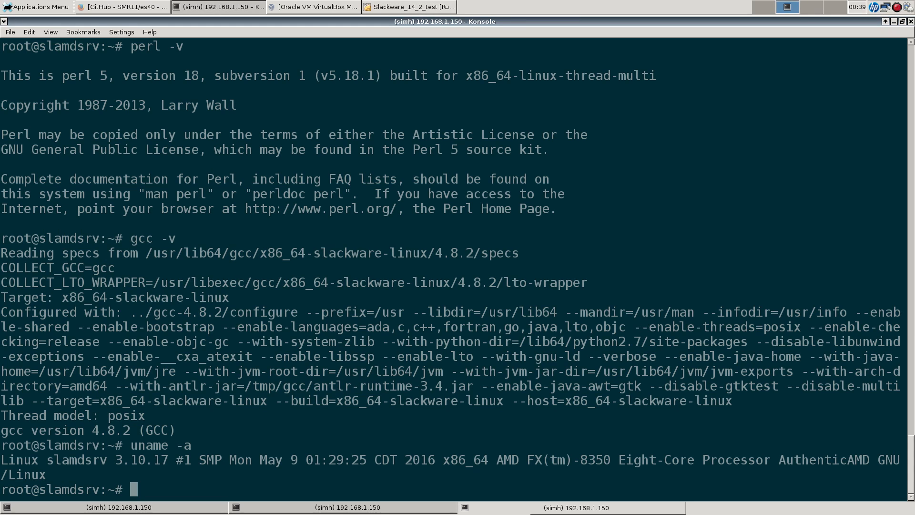
{"action": "type", "text": "mkfs."}
{"action": "key", "text": "Tab"}
{"action": "key", "text": "Tab"}
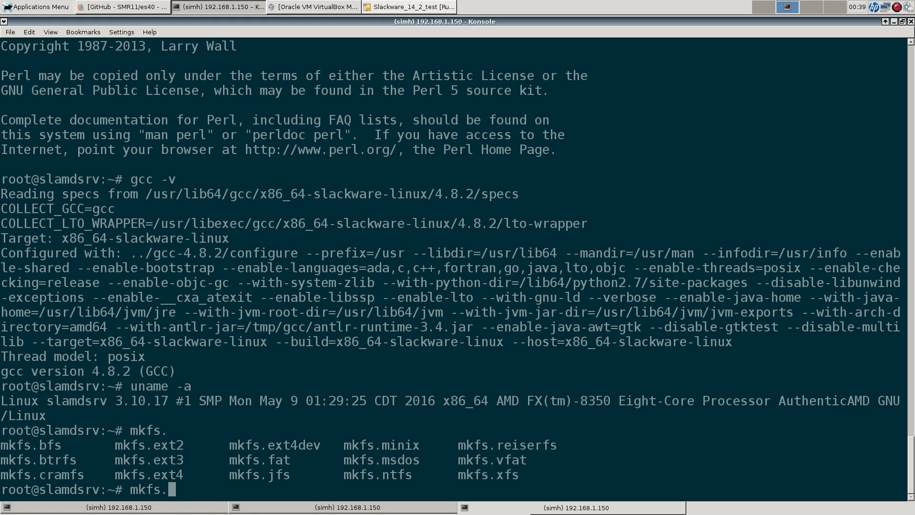
Step: Check clang's version in the Slackware VM, which reports clang 3.8.0
{"action": "left_click", "coordinate": [409, 7]}
{"action": "type", "text": "--version"}
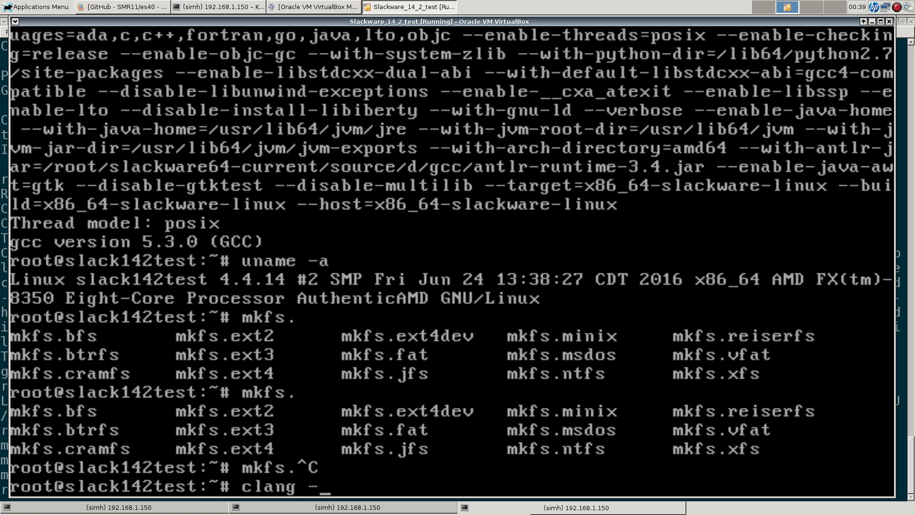
{"action": "key", "text": "Return"}
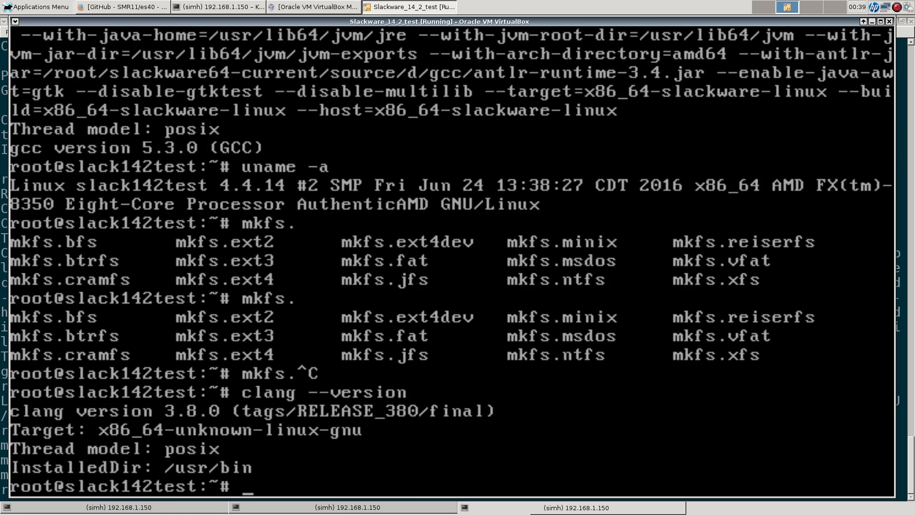
Step: Run clang --version on the host, which reports clang 3.3
{"action": "left_click", "coordinate": [314, 6]}
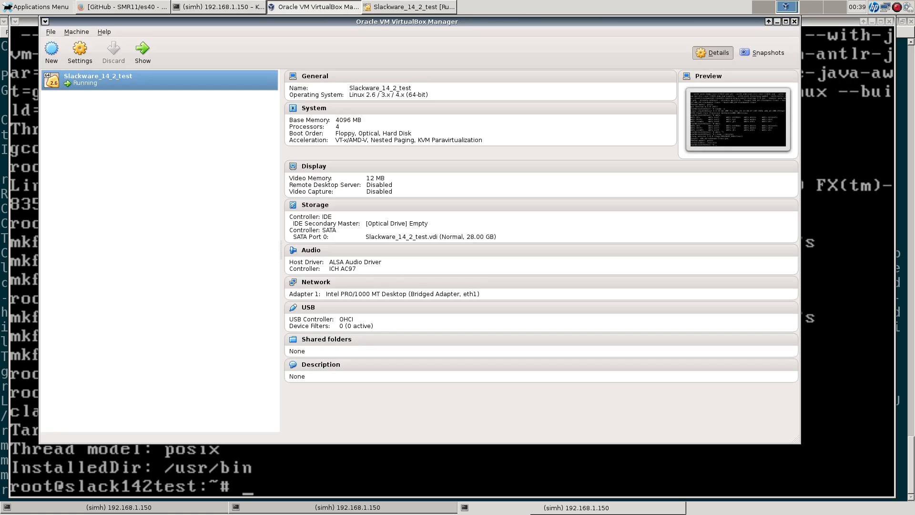
{"action": "left_click", "coordinate": [314, 7]}
{"action": "left_click", "coordinate": [219, 7]}
{"action": "type", "text": "cl"}
{"action": "key", "text": "ctrl+c"}
{"action": "type", "text": "clan --version"}
{"action": "key", "text": "Return"}
{"action": "type", "text": "clang --version"}
{"action": "key", "text": "Return"}
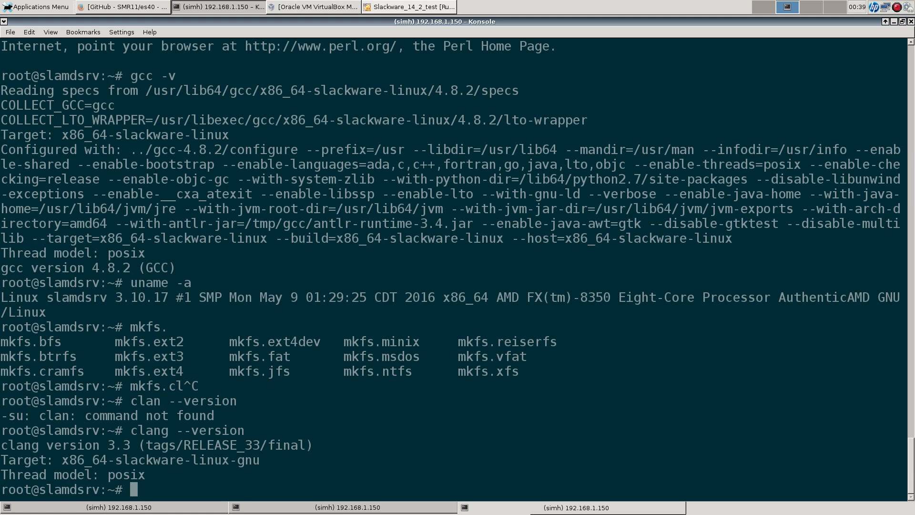
{"action": "left_click", "coordinate": [409, 8]}
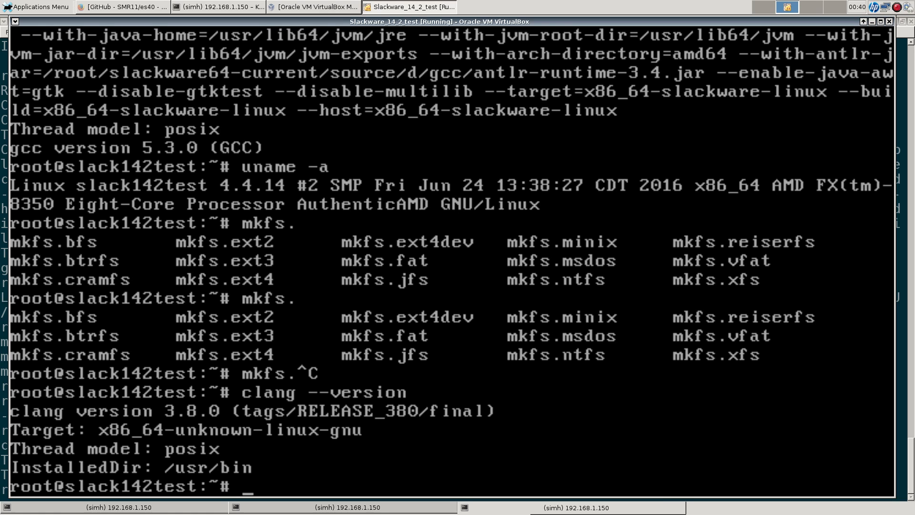
Step: List the VM's installed xorg packages under /var/adm/packages
{"action": "type", "text": "ls /var/adm"}
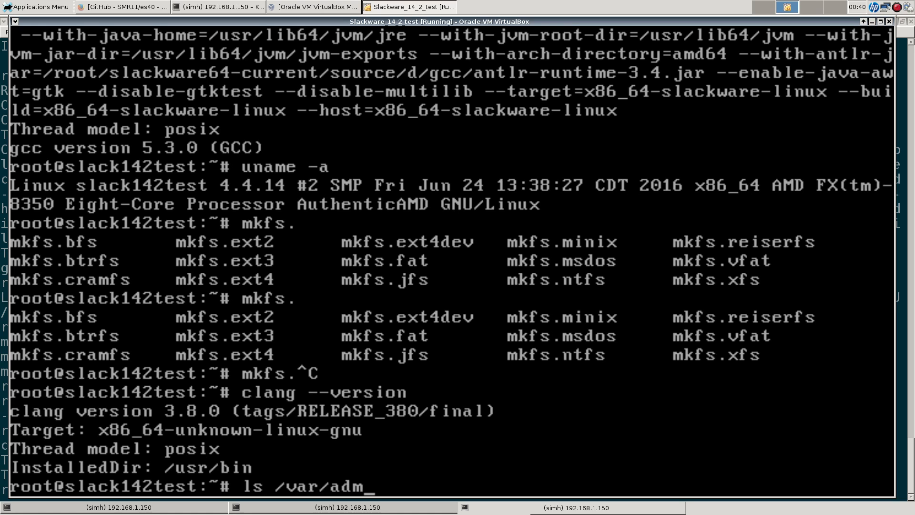
{"action": "type", "text": "/pac"}
{"action": "key", "text": "Tab"}
{"action": "type", "text": "xo"}
{"action": "key", "text": "Tab"}
{"action": "key", "text": "Tab"}
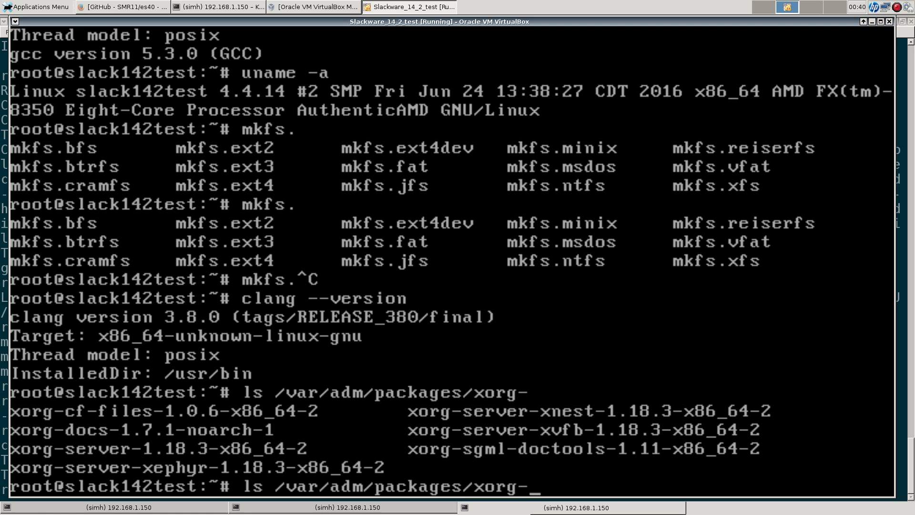
Step: List the VM's installed kde packages, paging through the full list
{"action": "key", "text": "BackSpace"}
{"action": "key", "text": "BackSpace"}
{"action": "key", "text": "BackSpace"}
{"action": "key", "text": "BackSpace"}
{"action": "key", "text": "BackSpace"}
{"action": "key", "text": "BackSpace"}
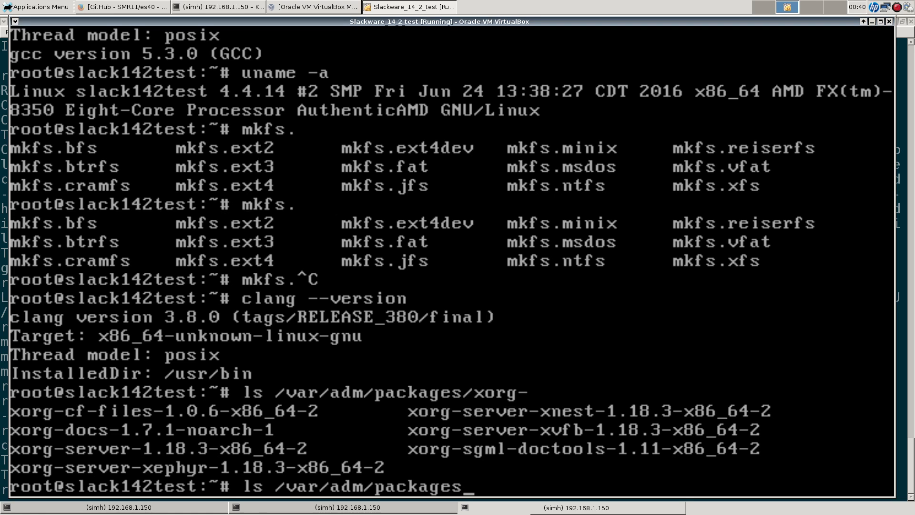
{"action": "type", "text": "/X"}
{"action": "key", "text": "BackSpace"}
{"action": "type", "text": "kde"}
{"action": "key", "text": "Tab"}
{"action": "key", "text": "Tab"}
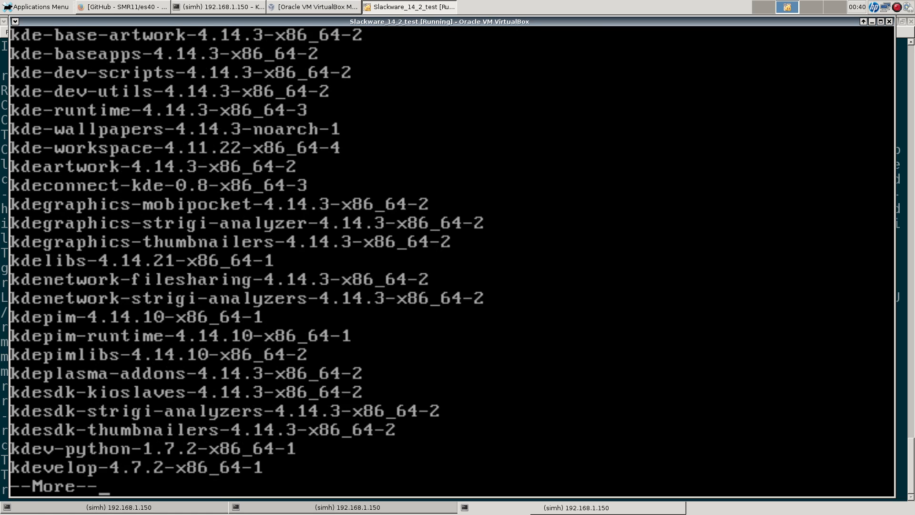
{"action": "key", "text": "space"}
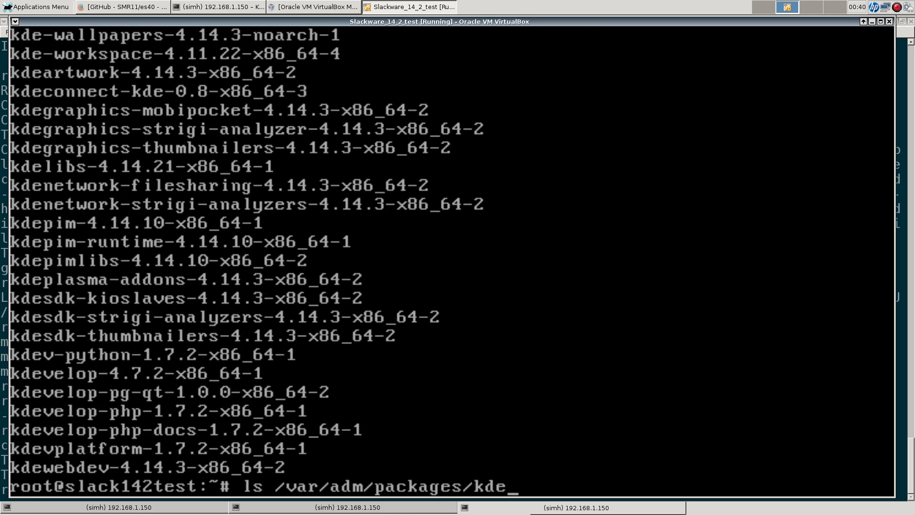
{"action": "key", "text": "alt+Tab"}
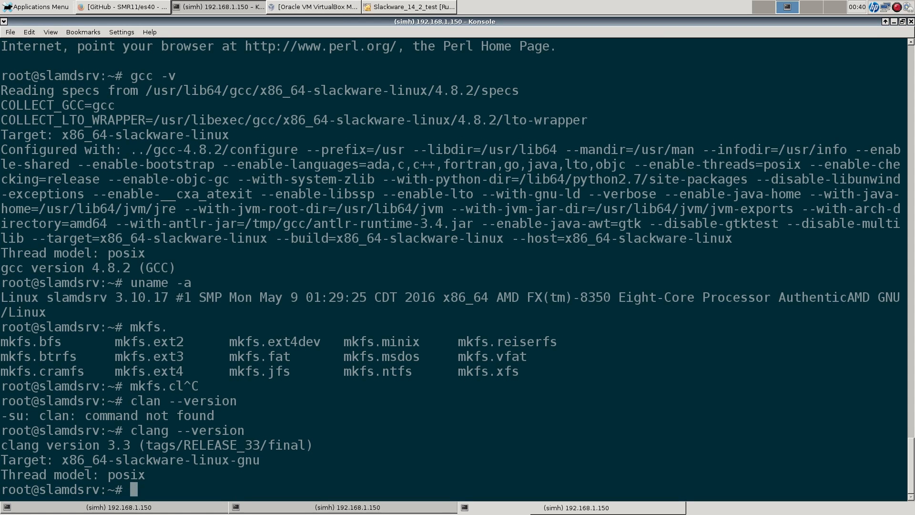
Step: List the host's installed KDE packages, showing version 4.10.5
{"action": "type", "text": "ls /var/ad"}
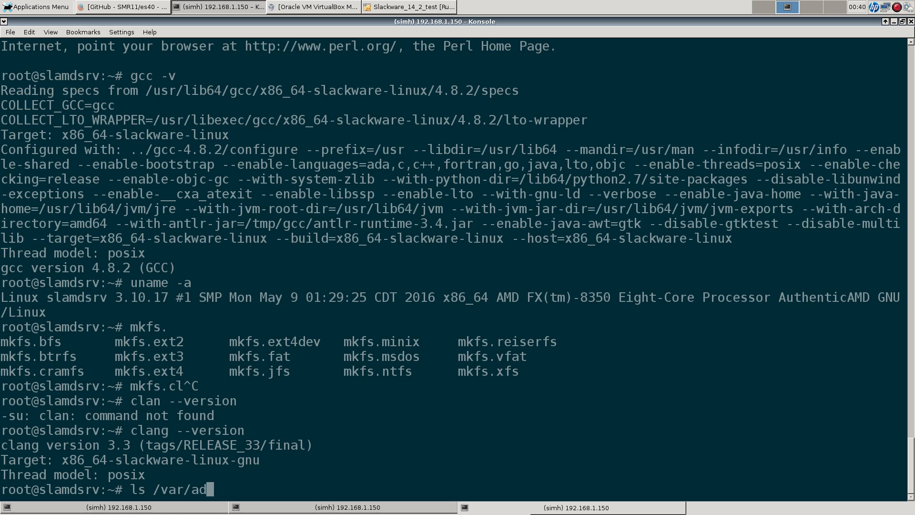
{"action": "type", "text": "m/pa"}
{"action": "key", "text": "Tab"}
{"action": "type", "text": "kde"}
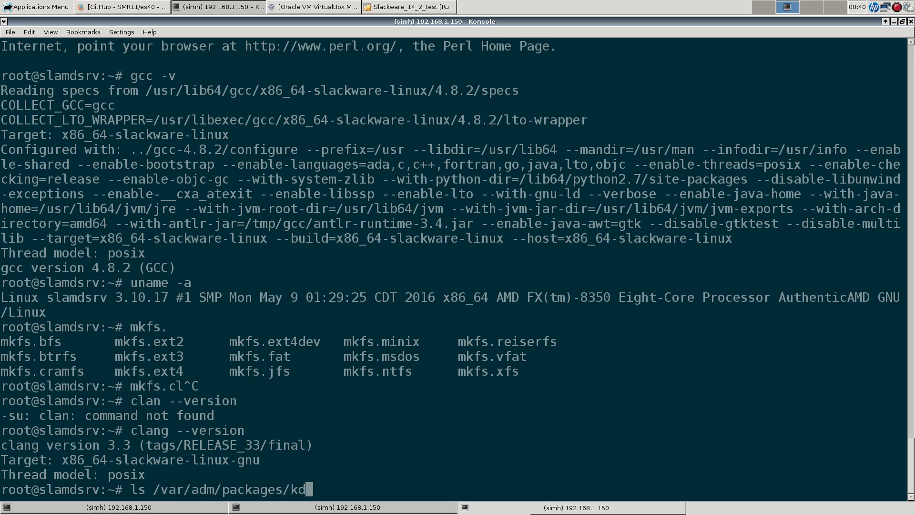
{"action": "key", "text": "Tab"}
{"action": "key", "text": "Tab"}
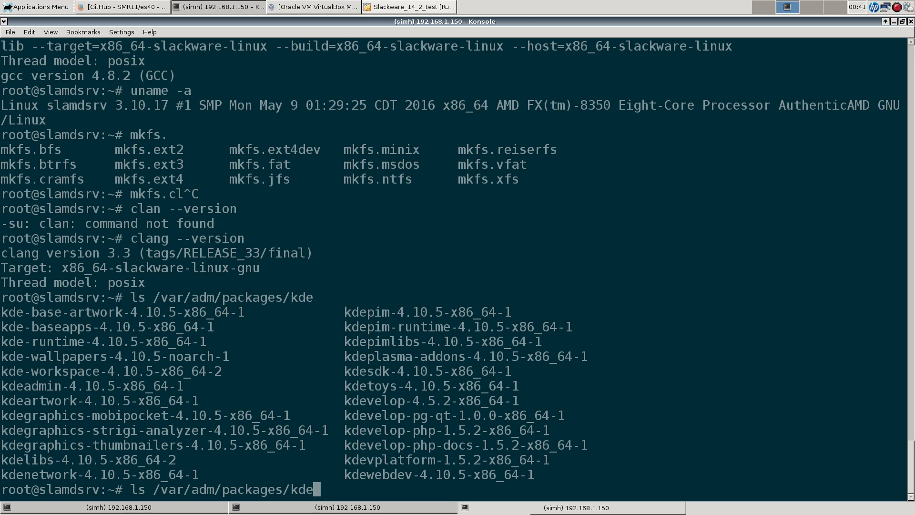
Step: List the VM's installed xfce4 packages, showing Xfce 4.12
{"action": "left_click", "coordinate": [405, 7]}
{"action": "key", "text": "BackSpace"}
{"action": "key", "text": "BackSpace"}
{"action": "key", "text": "BackSpace"}
{"action": "type", "text": "xfc"}
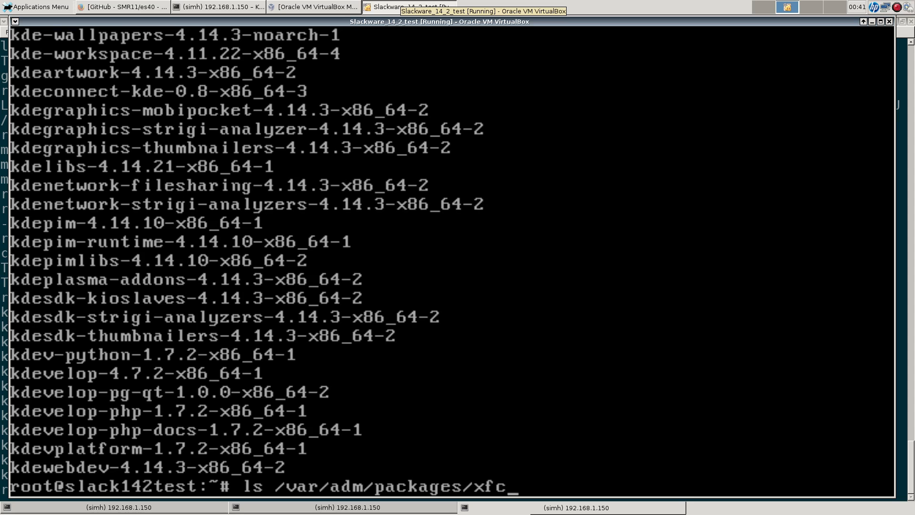
{"action": "key", "text": "Tab"}
{"action": "key", "text": "Tab"}
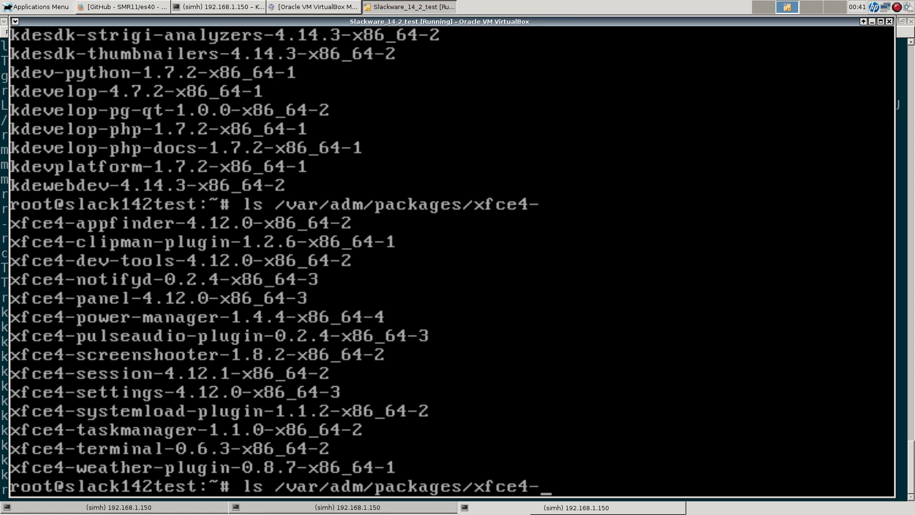
{"action": "key", "text": "Tab"}
{"action": "key", "text": "Tab"}
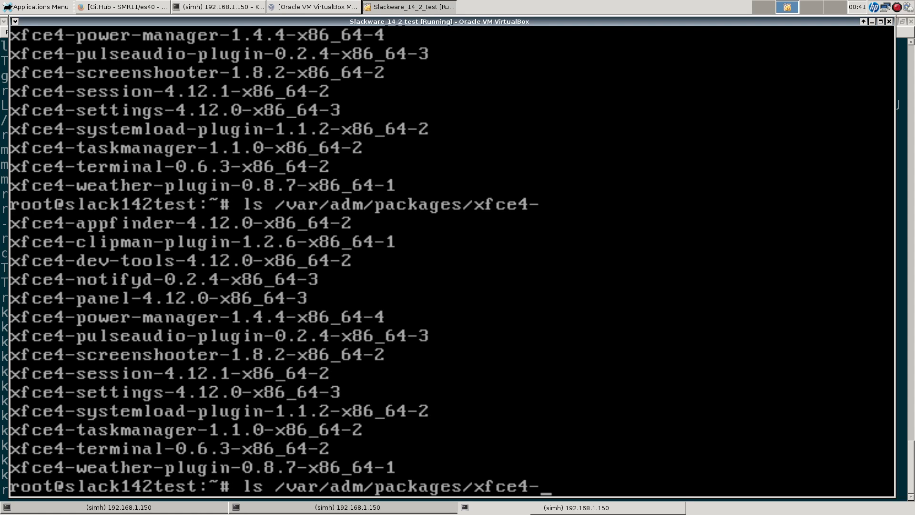
{"action": "key", "text": "ctrl+c"}
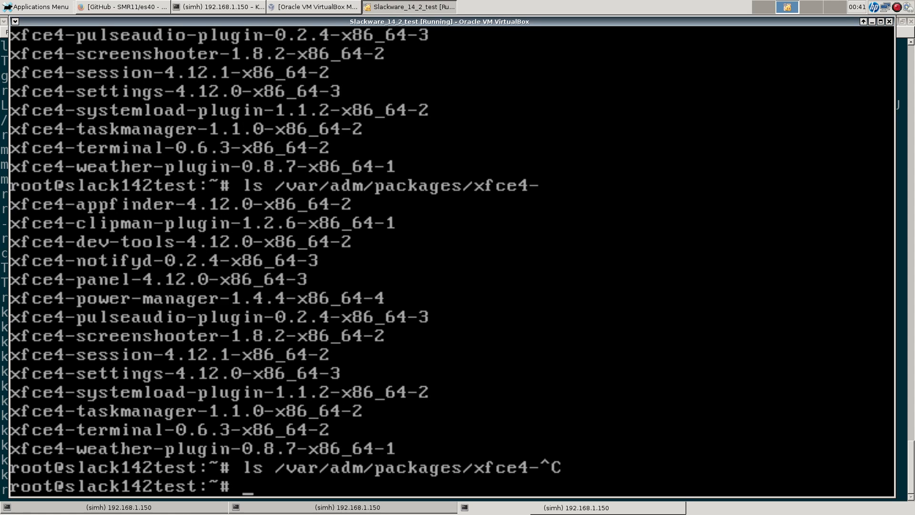
Step: List the host's xfce4 packages and highlight the xfce4-panel 4.10.1 version
{"action": "left_click", "coordinate": [219, 6]}
{"action": "key", "text": "BackSpace"}
{"action": "key", "text": "BackSpace"}
{"action": "key", "text": "BackSpace"}
{"action": "type", "text": "xfc"}
{"action": "key", "text": "Tab"}
{"action": "key", "text": "Tab"}
{"action": "type", "text": "e"}
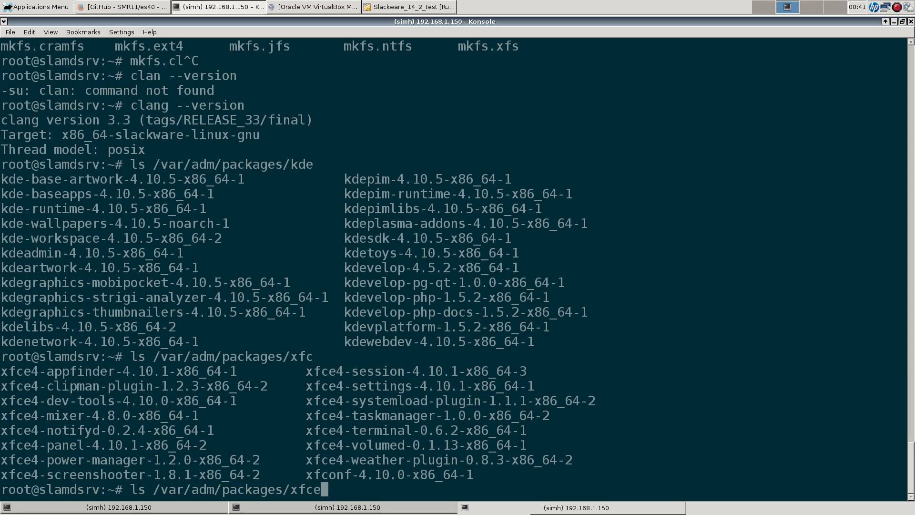
{"action": "key", "text": "Tab"}
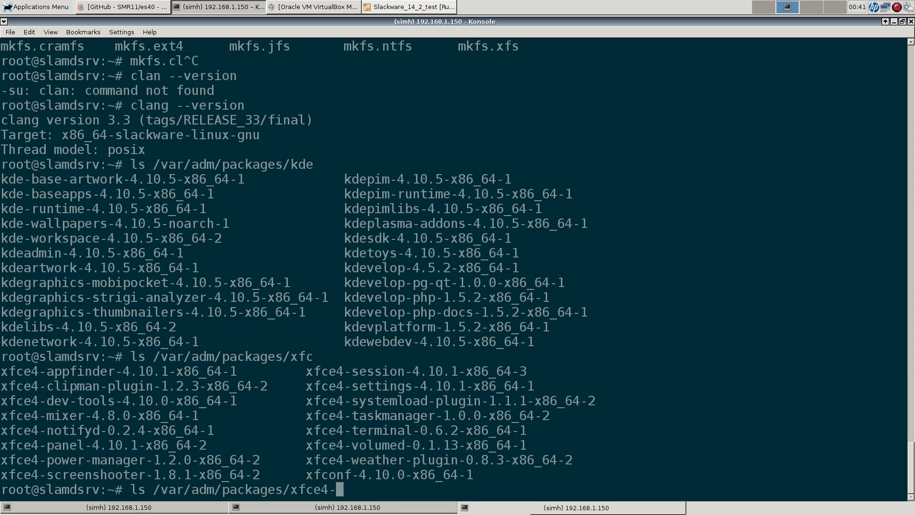
{"action": "double_click", "coordinate": [104, 445]}
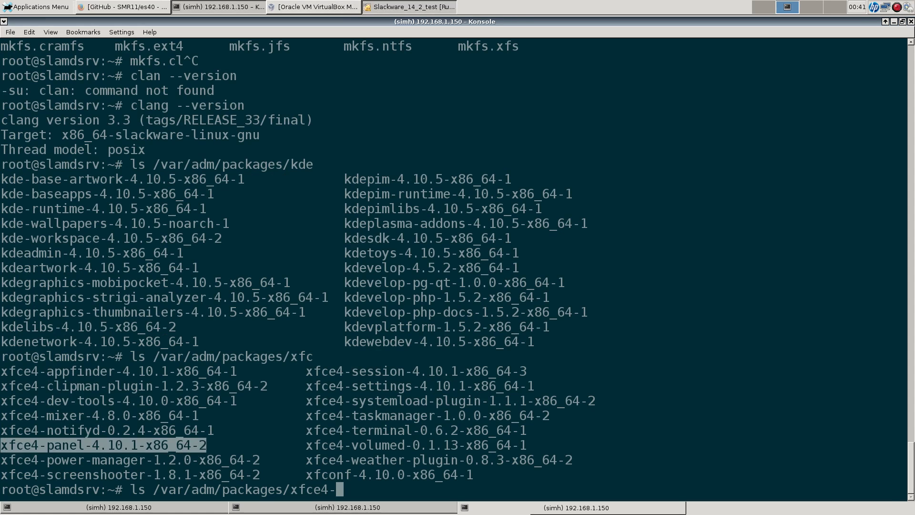
{"action": "left_click", "coordinate": [409, 7]}
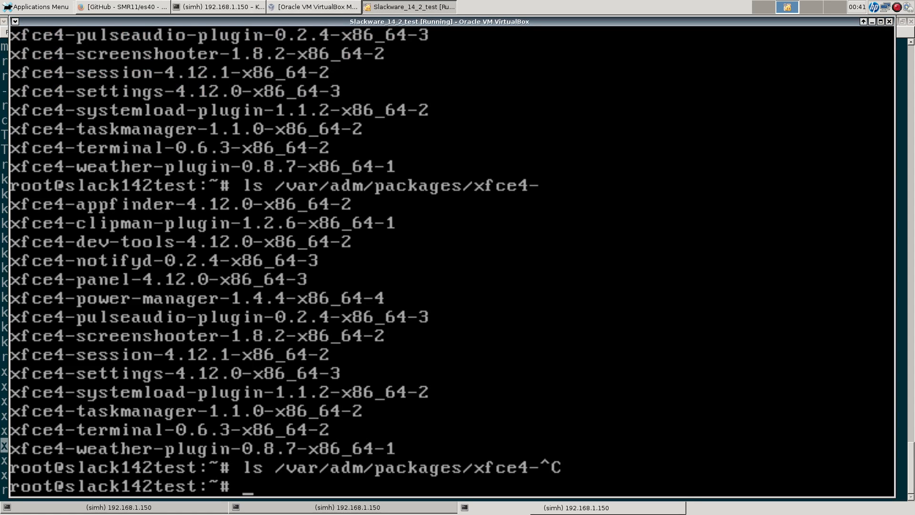
Step: Compare Ruby versions: 2.2.5p319 in the VM versus 1.9.3p448 on the host
{"action": "type", "text": "ruby --version"}
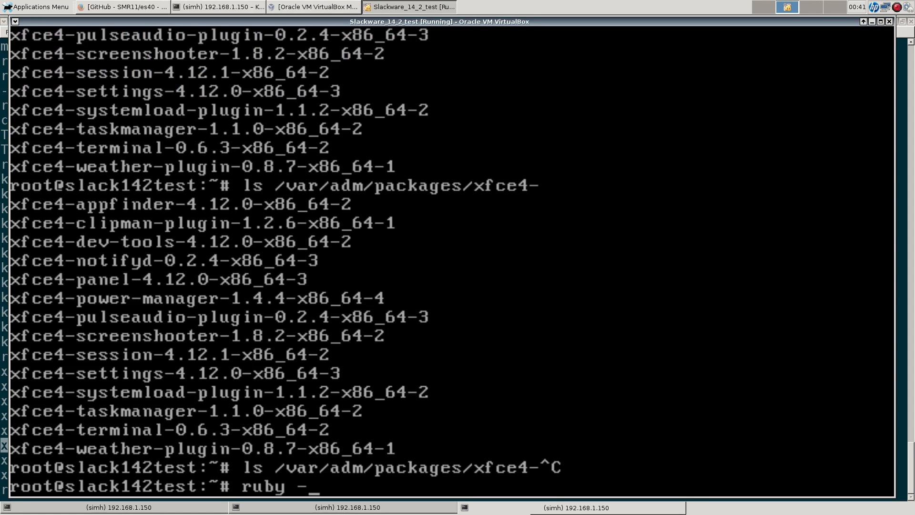
{"action": "key", "text": "Return"}
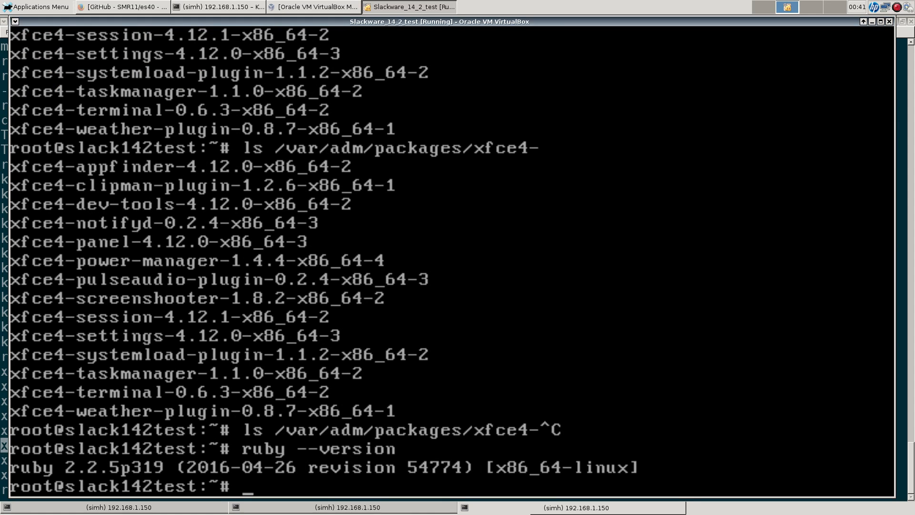
{"action": "key", "text": "alt+Tab"}
{"action": "key", "text": "ctrl+c"}
{"action": "type", "text": "ruby --version"}
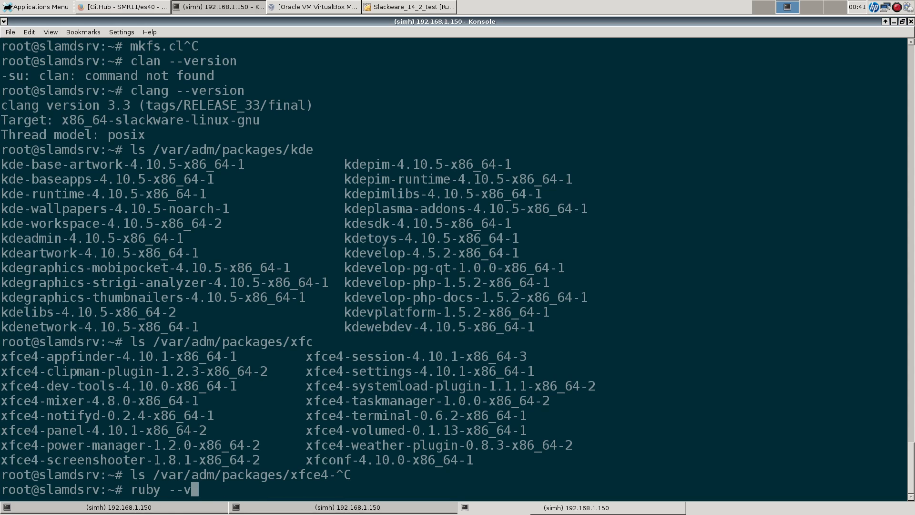
{"action": "key", "text": "Return"}
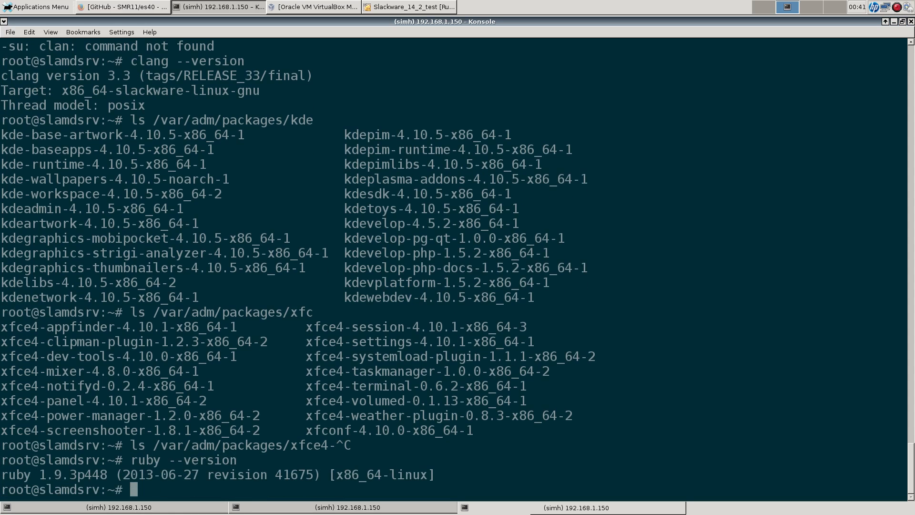
{"action": "left_click", "coordinate": [409, 8]}
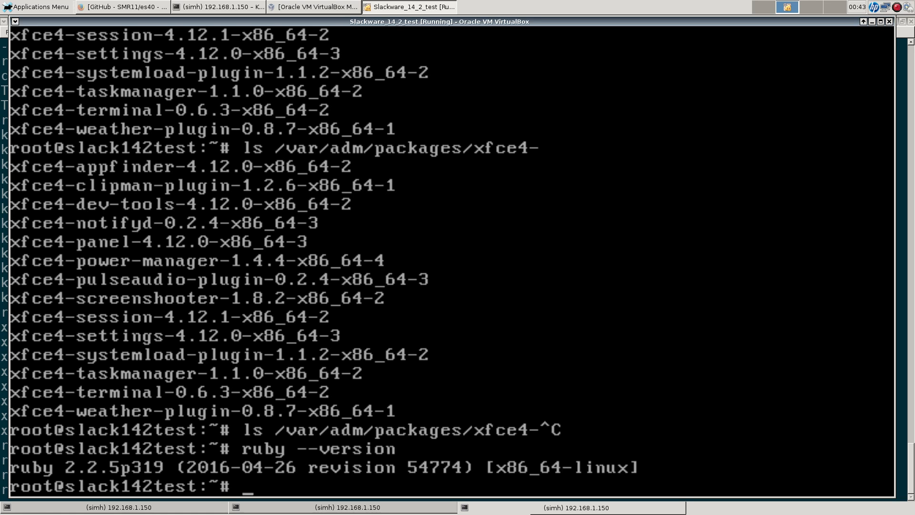
Step: Compare Python versions: 2.7.11 in the VM versus 2.7.5 on the host
{"action": "type", "text": "python"}
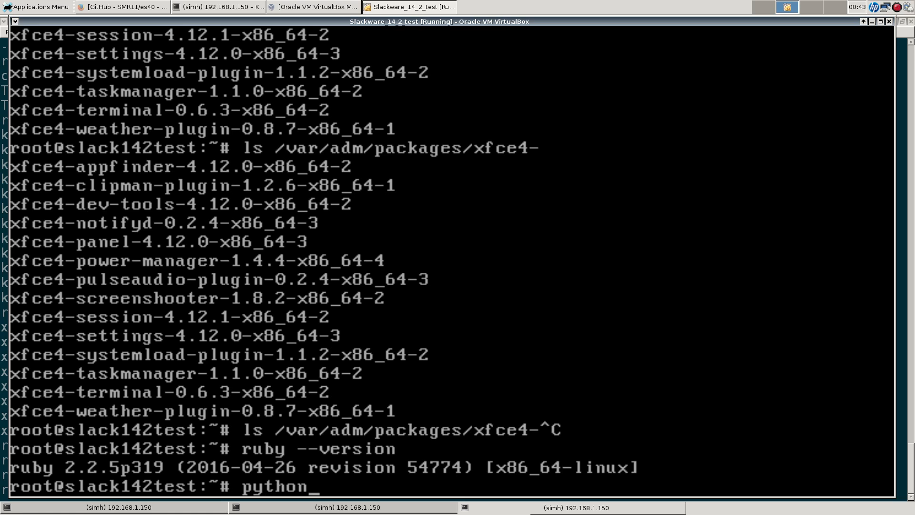
{"action": "type", "text": " --version"}
{"action": "key", "text": "Return"}
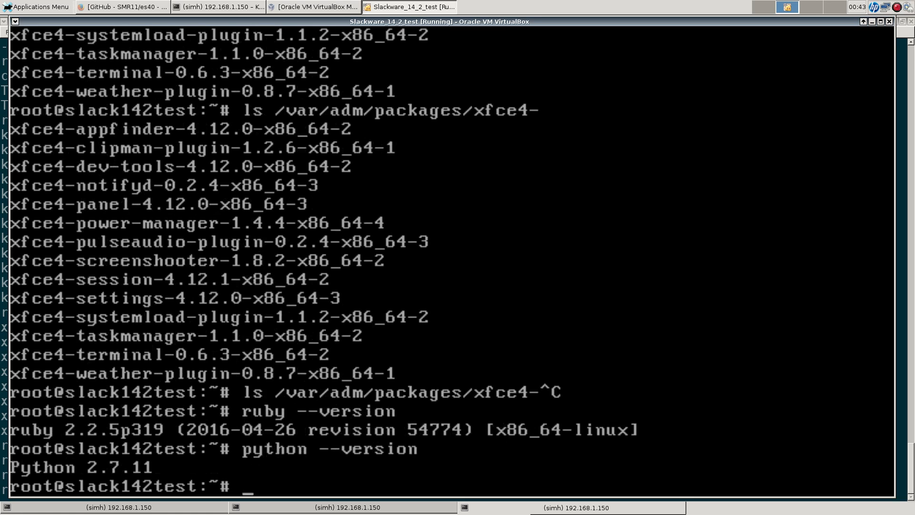
{"action": "left_click", "coordinate": [218, 7]}
{"action": "type", "text": "pyth"}
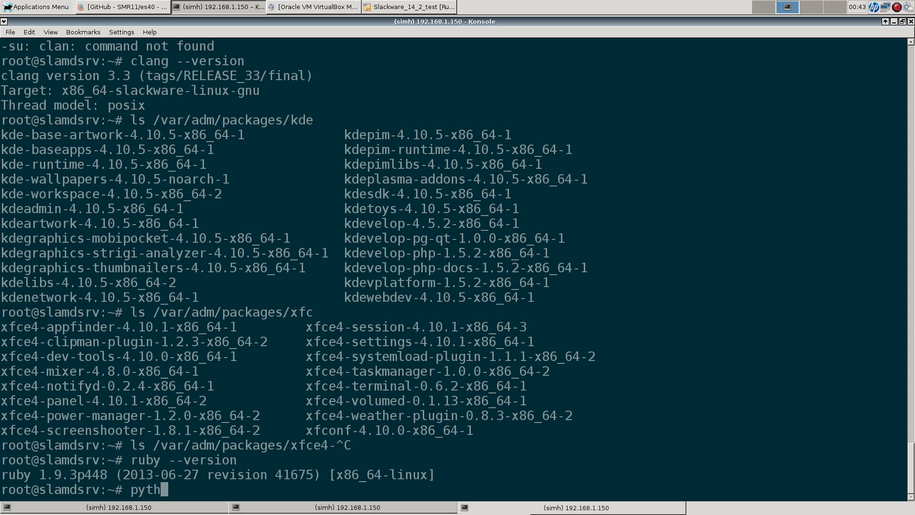
{"action": "type", "text": "on --version"}
{"action": "key", "text": "Return"}
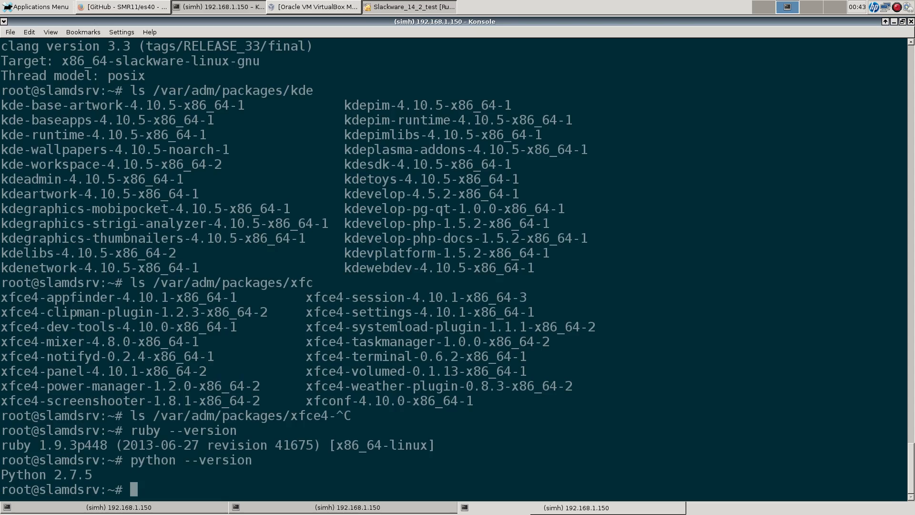
{"action": "left_click", "coordinate": [409, 6]}
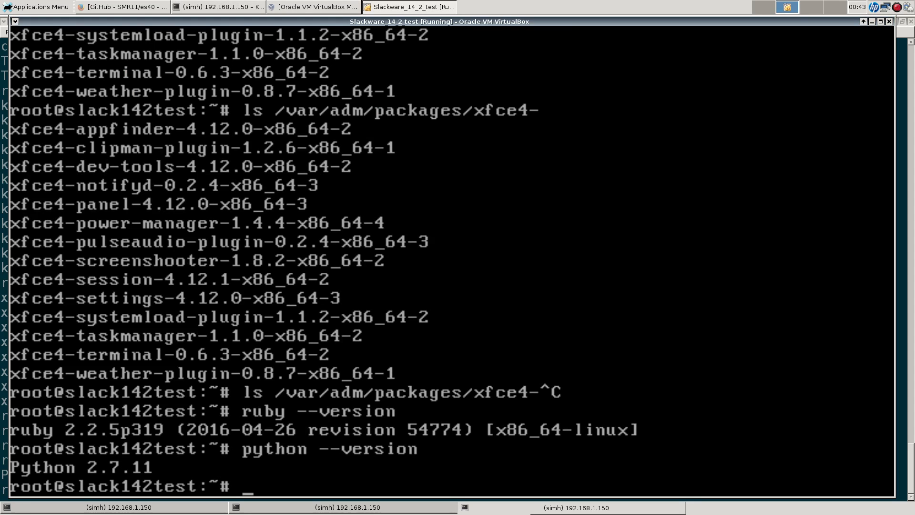
{"action": "type", "text": "dmesg"}
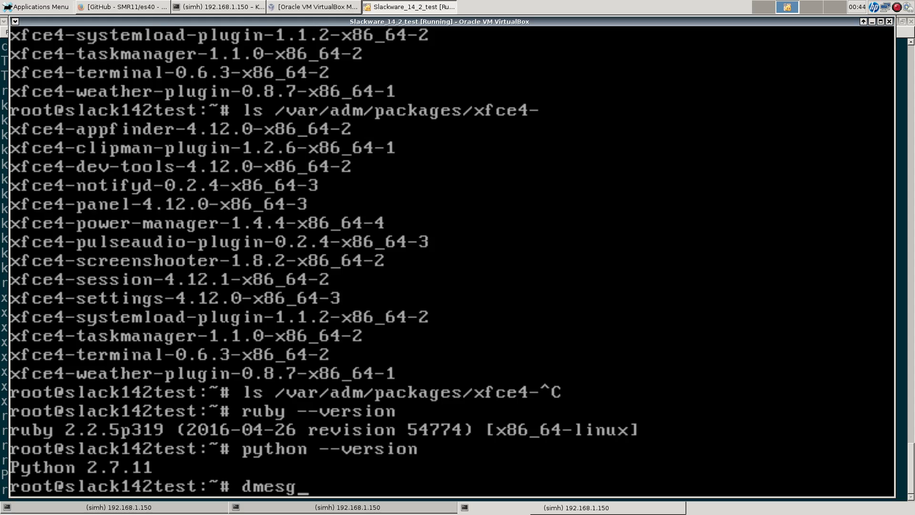
Step: Show the VM's dmesg output, then uncoloured, and df -h with /dev/root 26G, 34% used
{"action": "key", "text": "Return"}
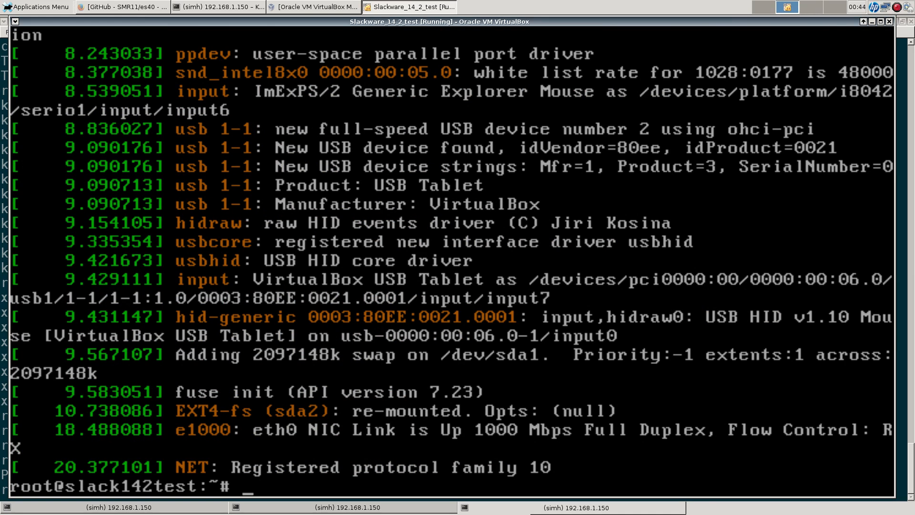
{"action": "type", "text": "dmesg --co"}
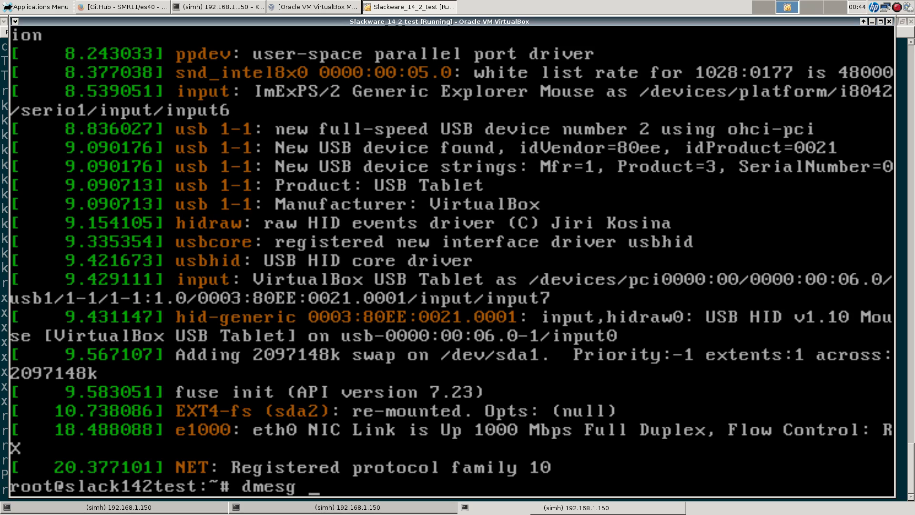
{"action": "type", "text": "lor=never"}
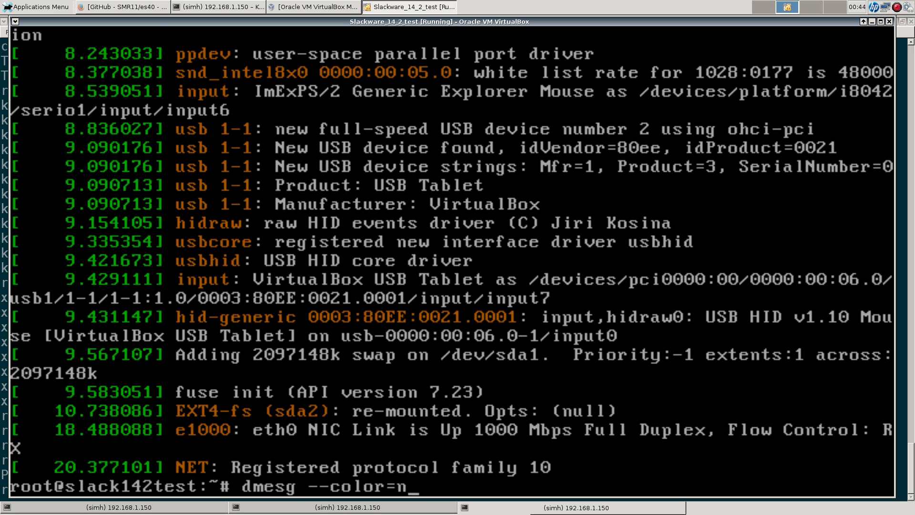
{"action": "key", "text": "Return"}
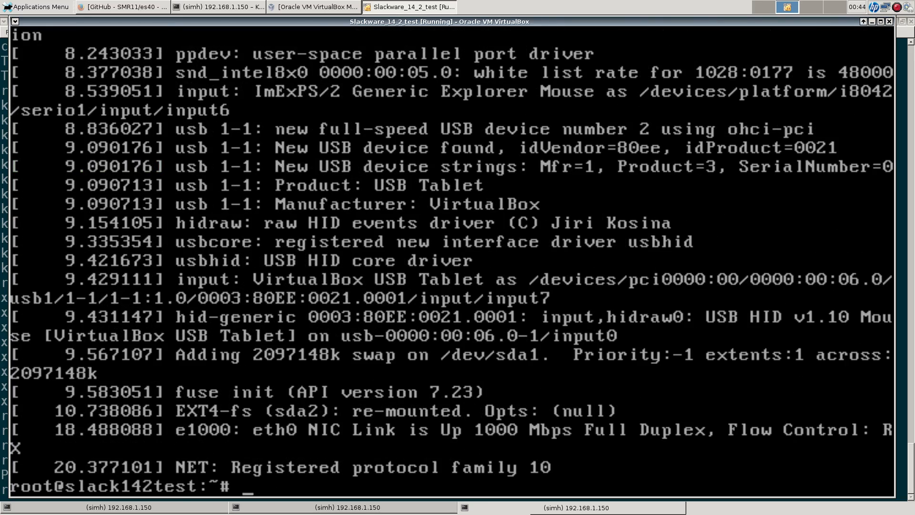
{"action": "type", "text": "df -h"}
{"action": "key", "text": "Return"}
{"action": "key", "text": "Return"}
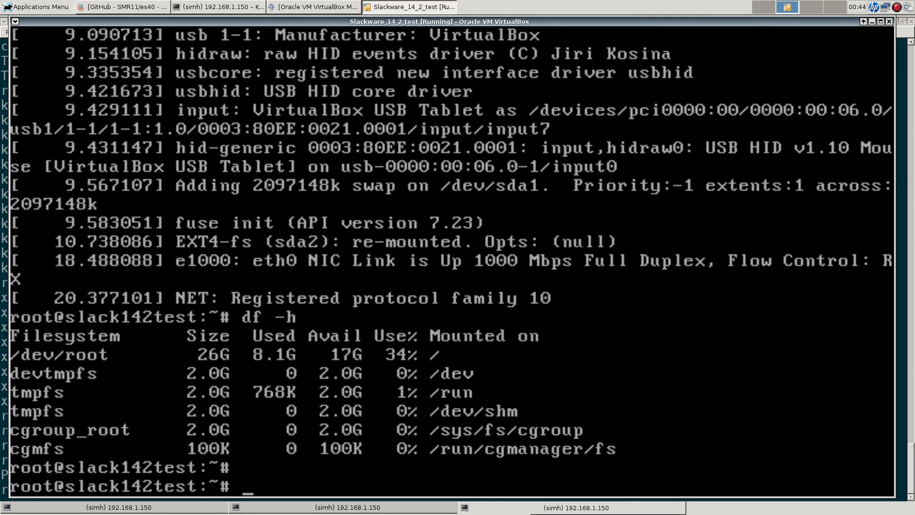